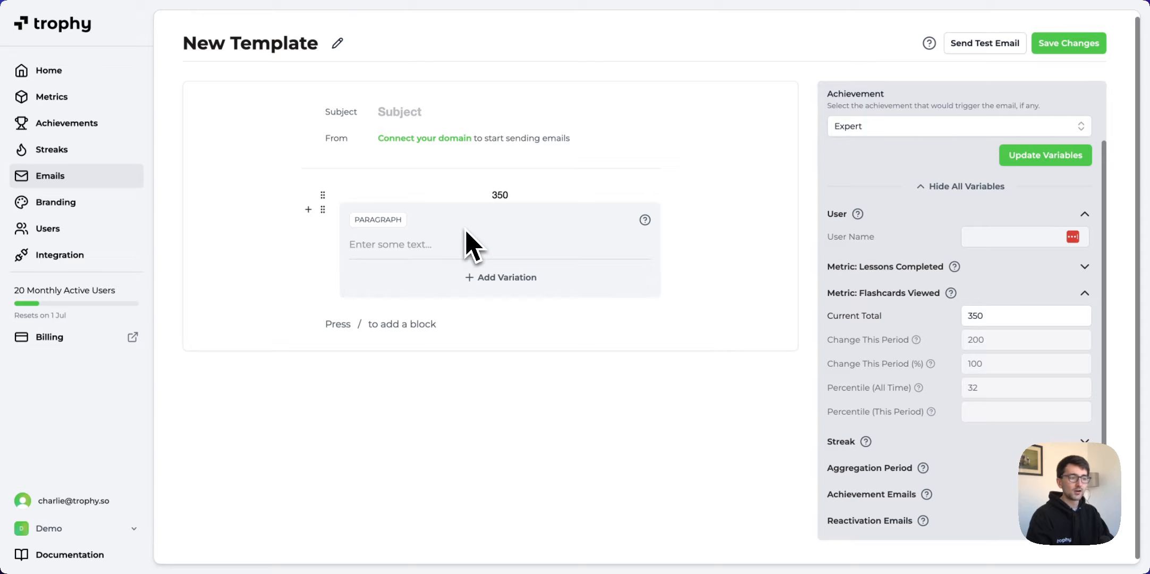
Insert the Flashcards Viewed Change This Period (%) variable as a second line, with test value 50.
text({{)
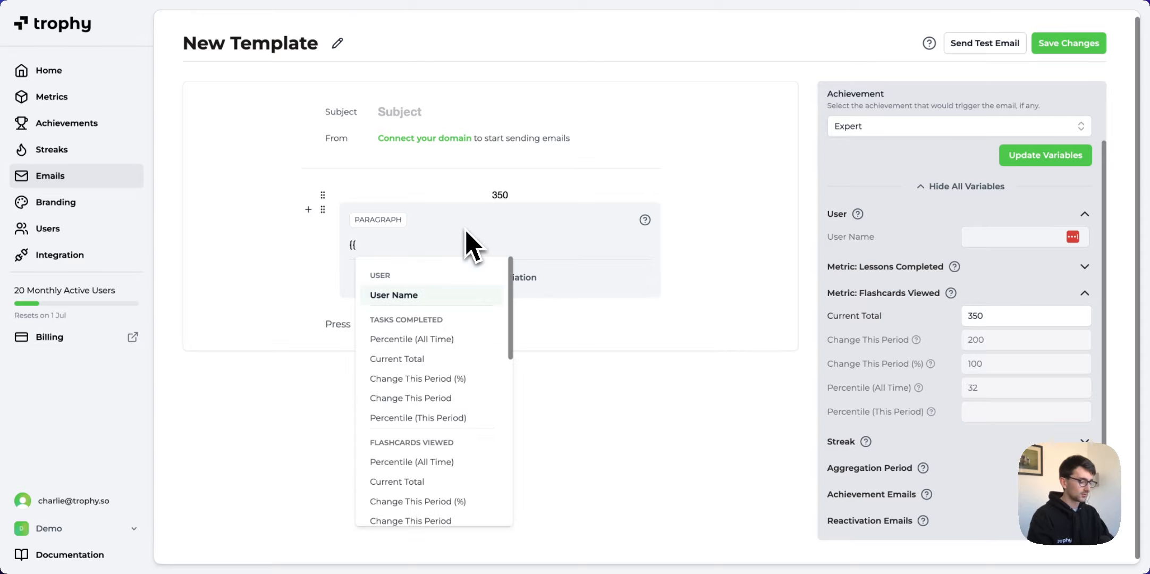
text(flash)
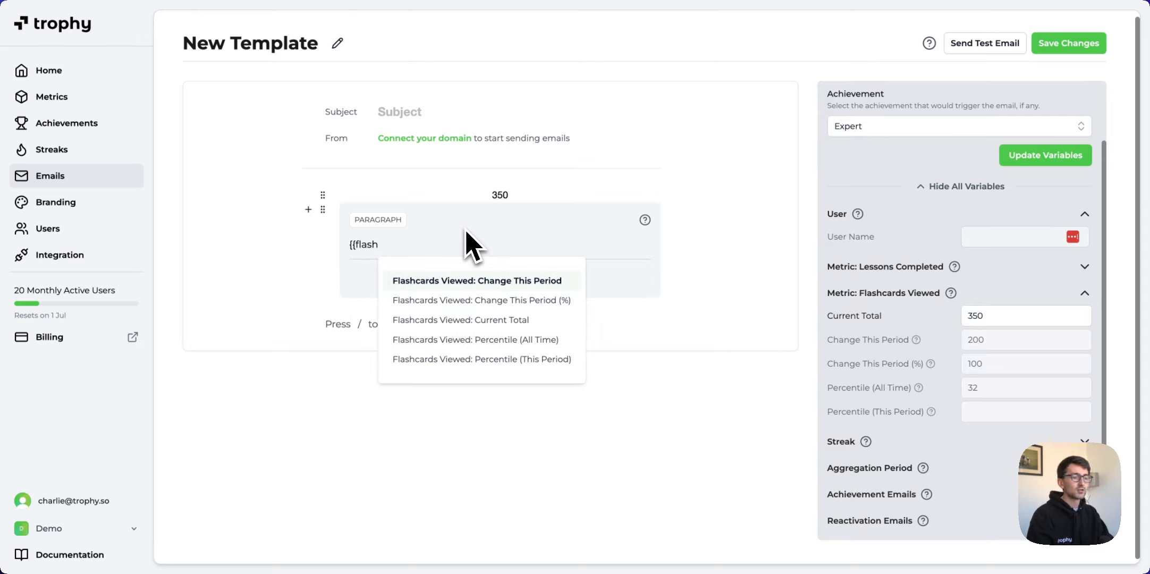
key(Down)
key(Return)
key(Escape)
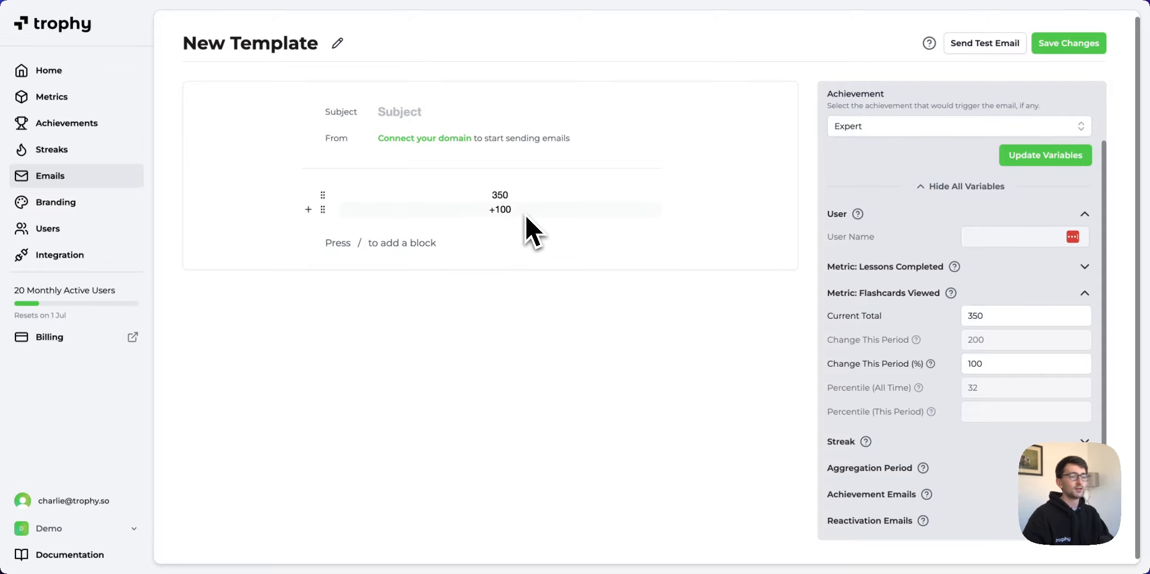
double_click(976, 364)
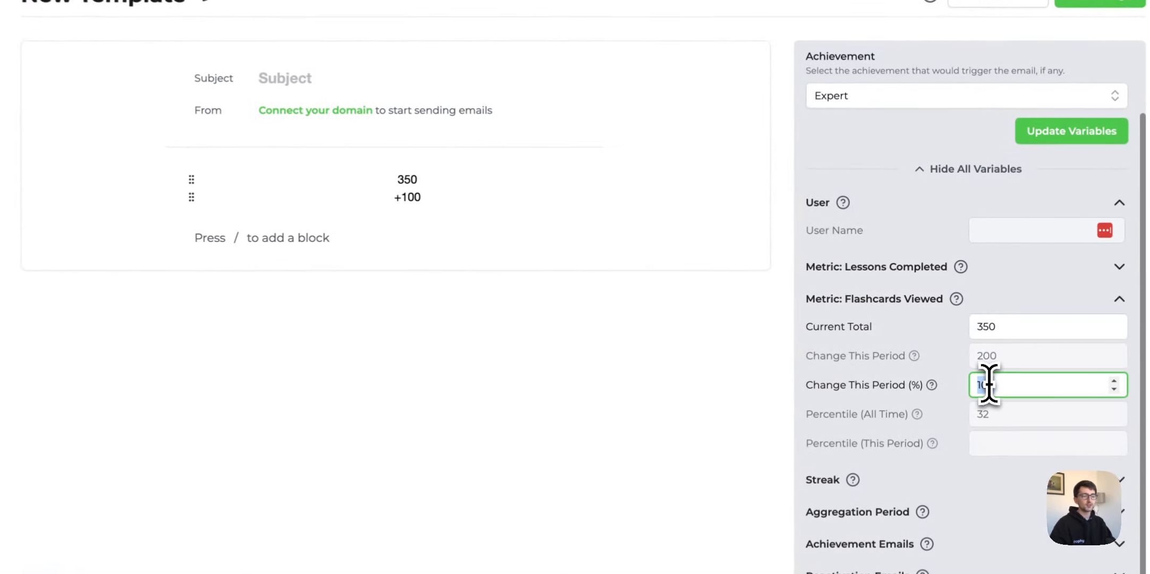
text(50)
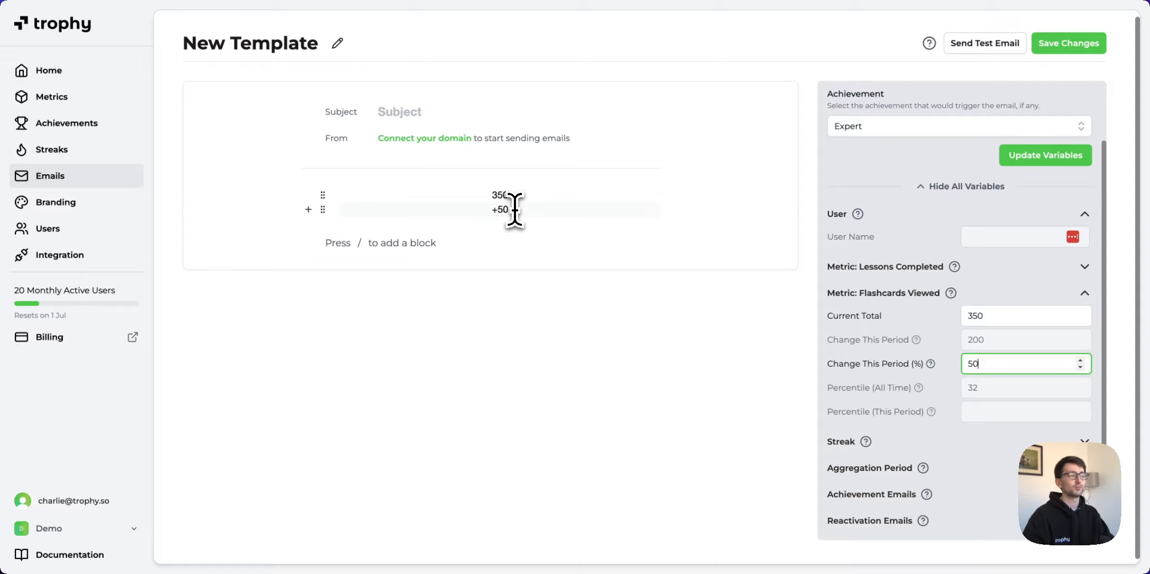
Append a % sign after the change variable so the line previews +50%.
click(512, 210)
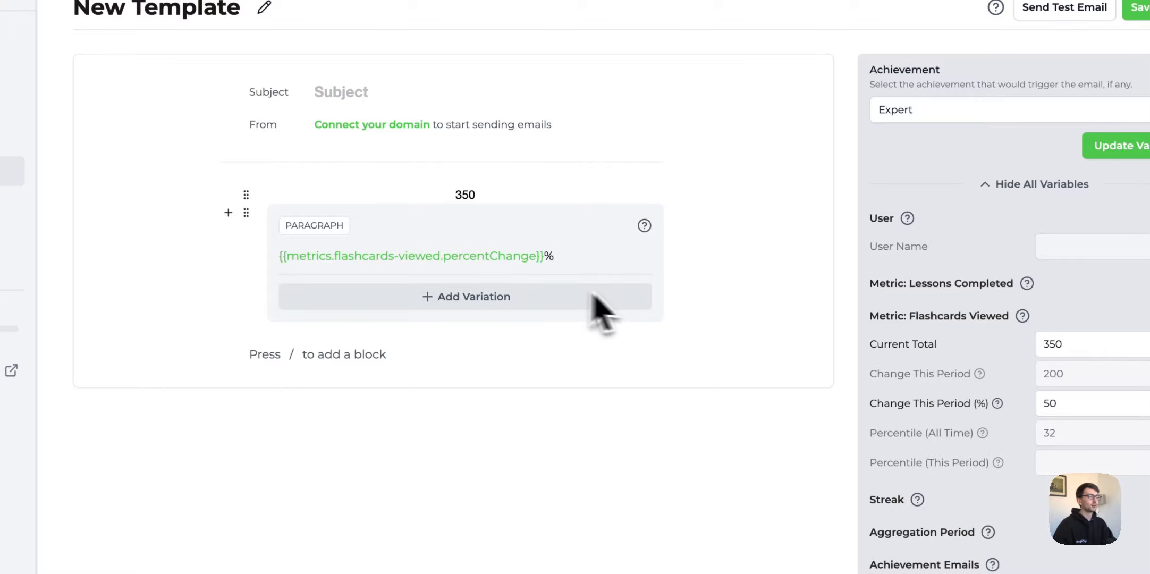
click(726, 287)
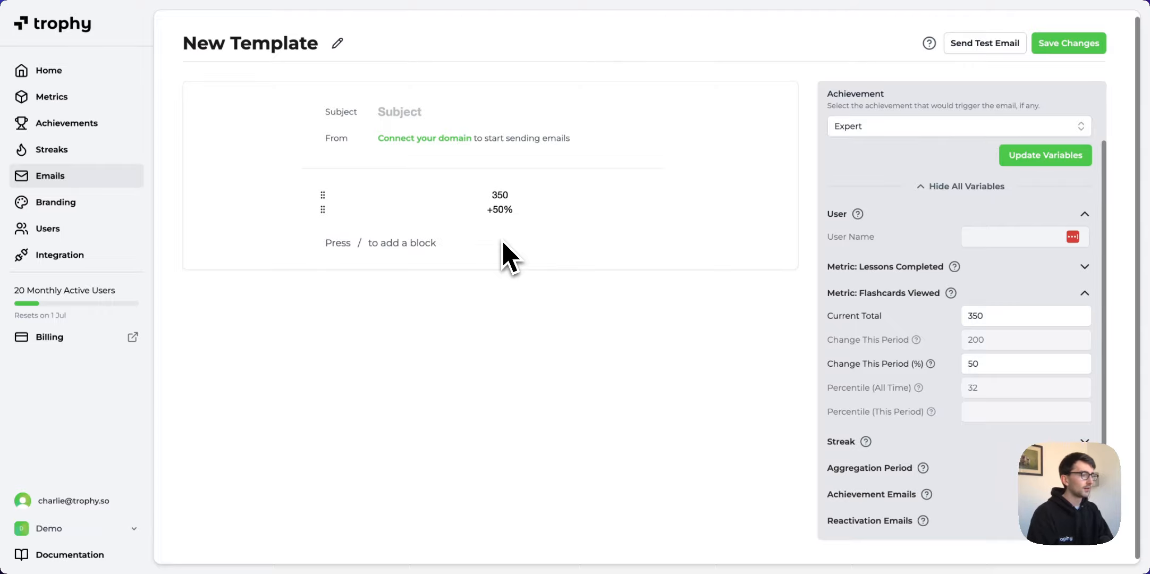
key(slash)
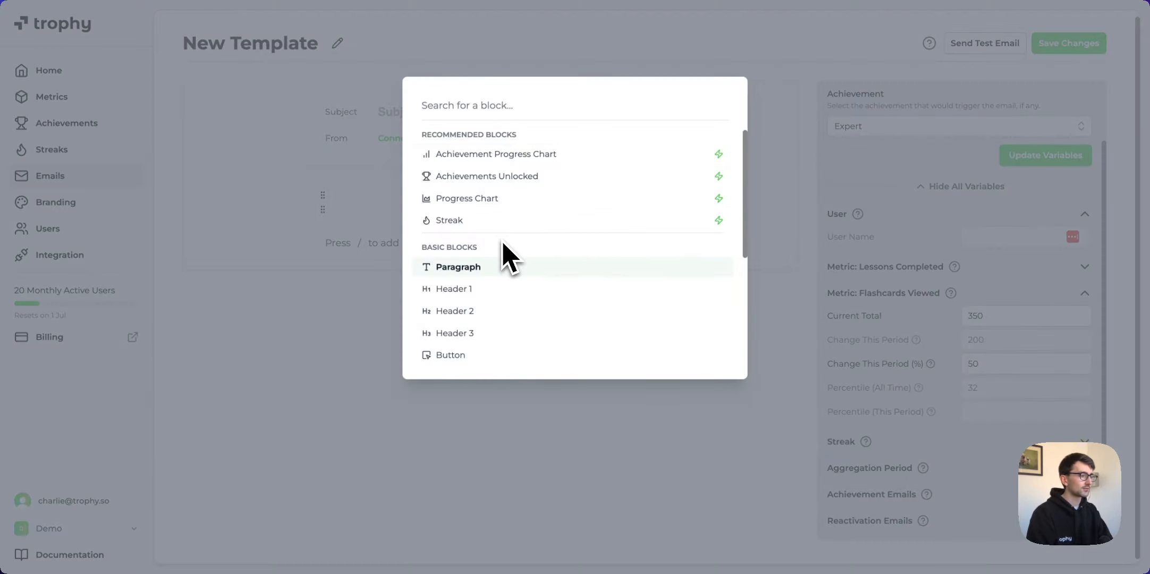
Add a paragraph holding the Flashcards Viewed Percentile (All Time) variable, previewing 32.
click(508, 257)
text({{)
key(Down)
key(Down)
key(Down)
key(Down)
key(Down)
key(Down)
key(Down)
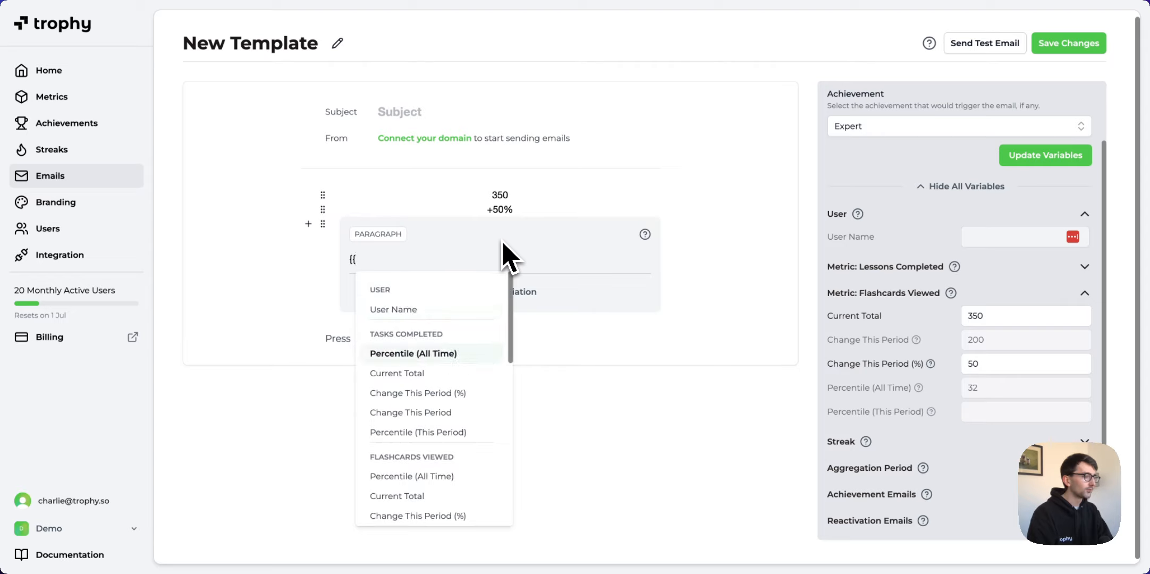
key(Up)
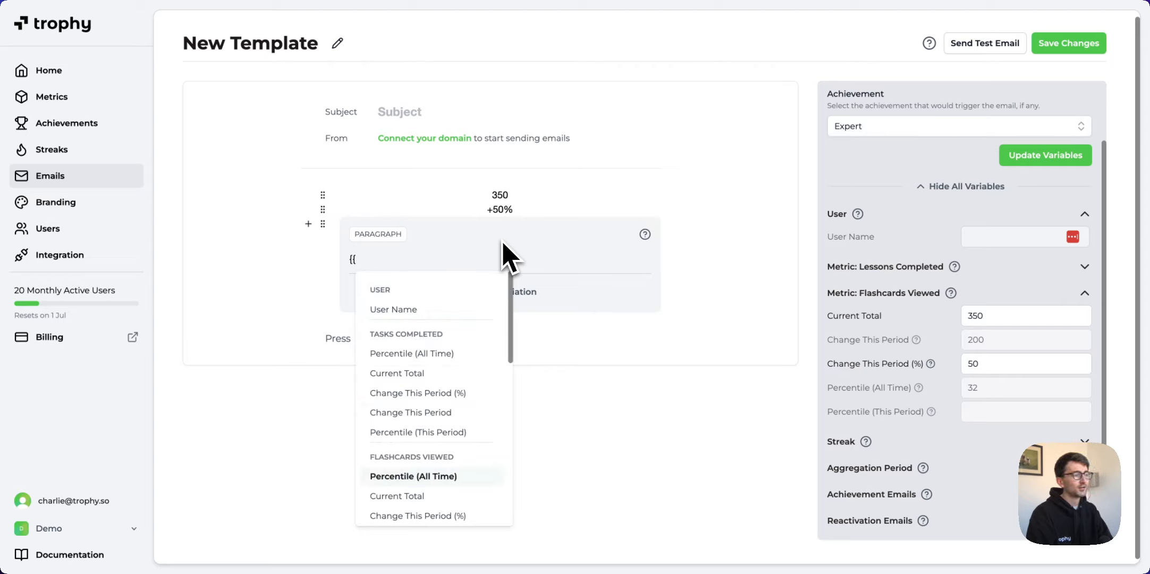
key(Return)
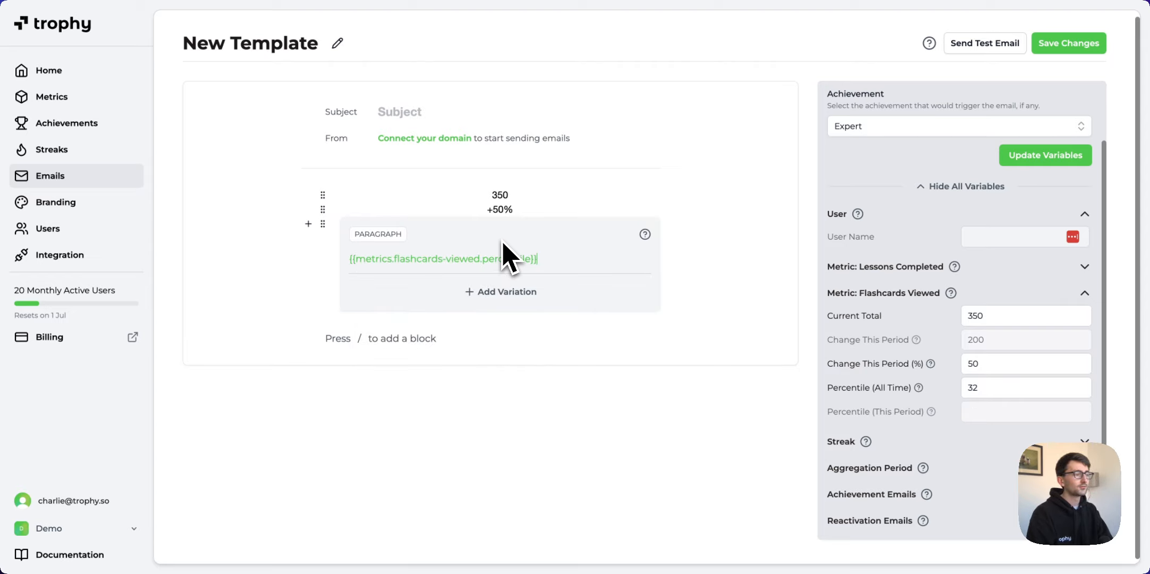
key(Escape)
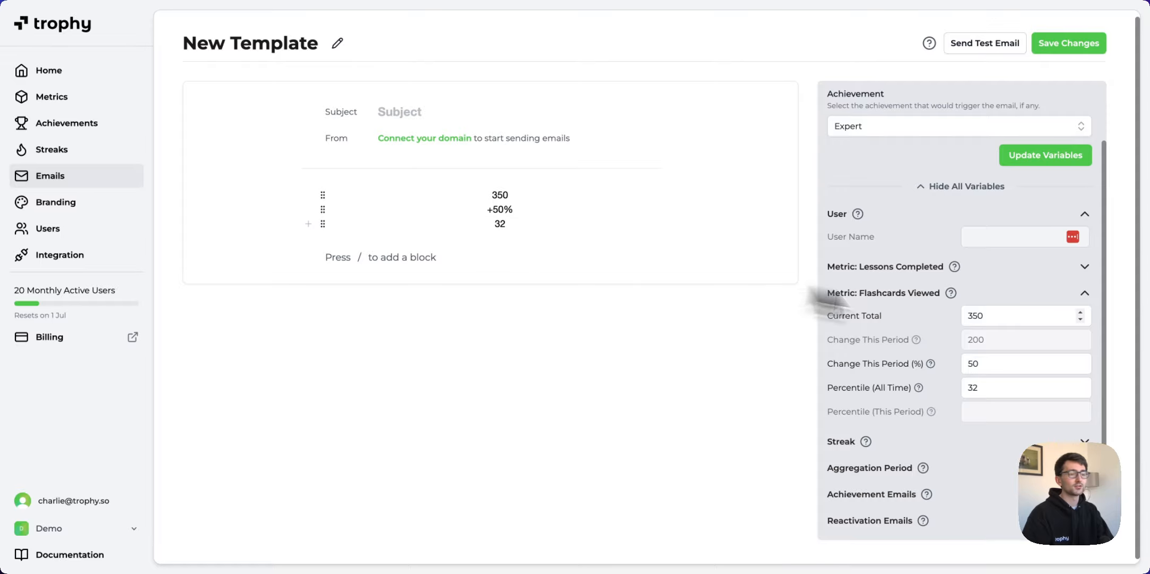
Set the percentile test value to 90 and make the line read 'You're in the top 90% of users!'.
click(975, 387)
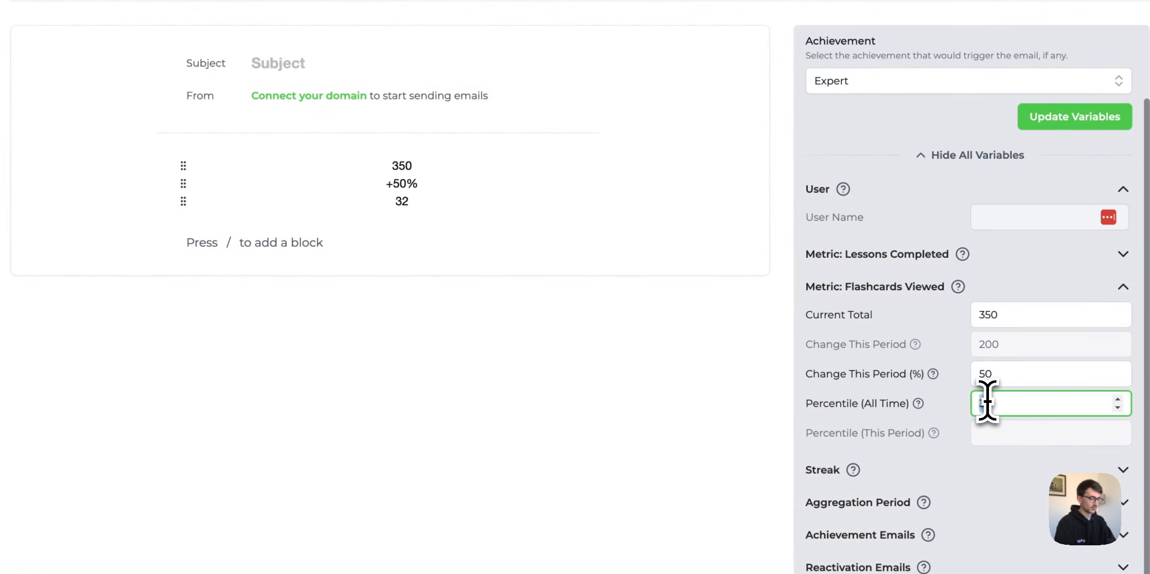
text(90)
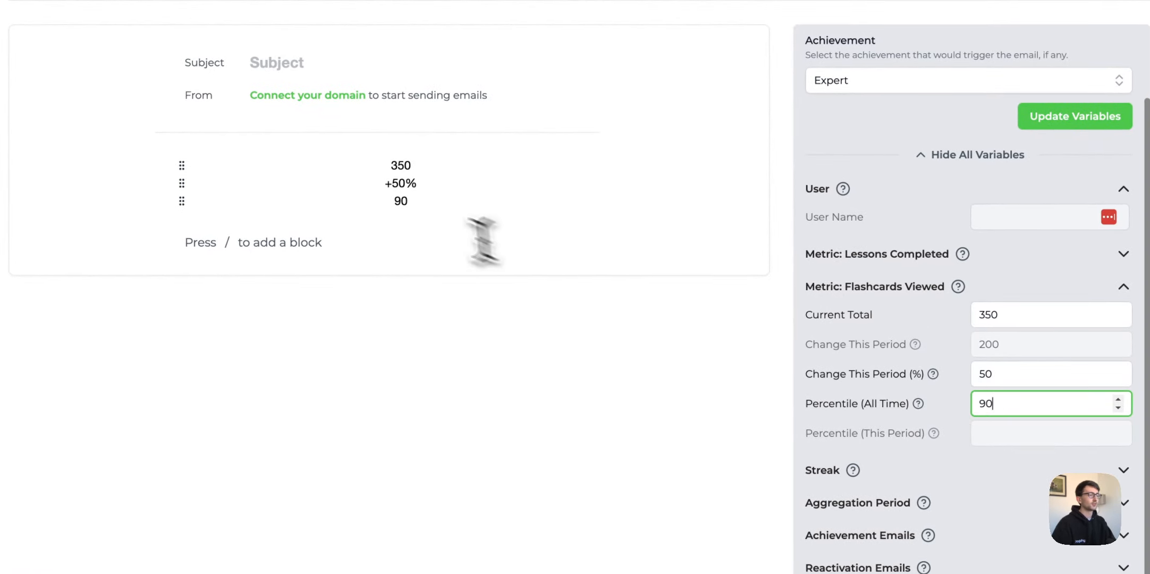
click(408, 203)
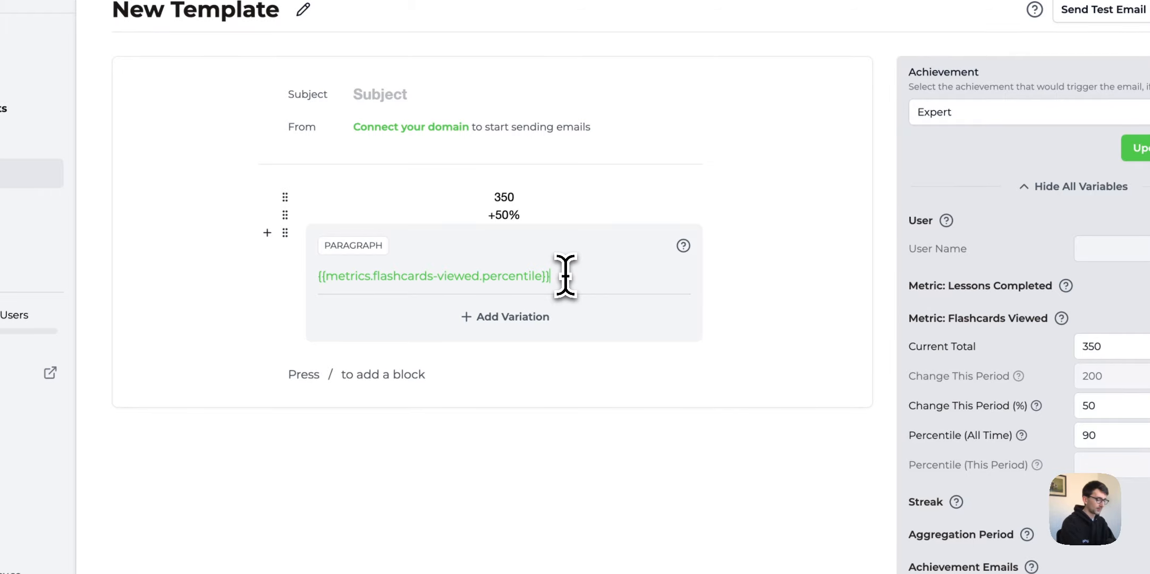
key(Home)
text(You're in th)
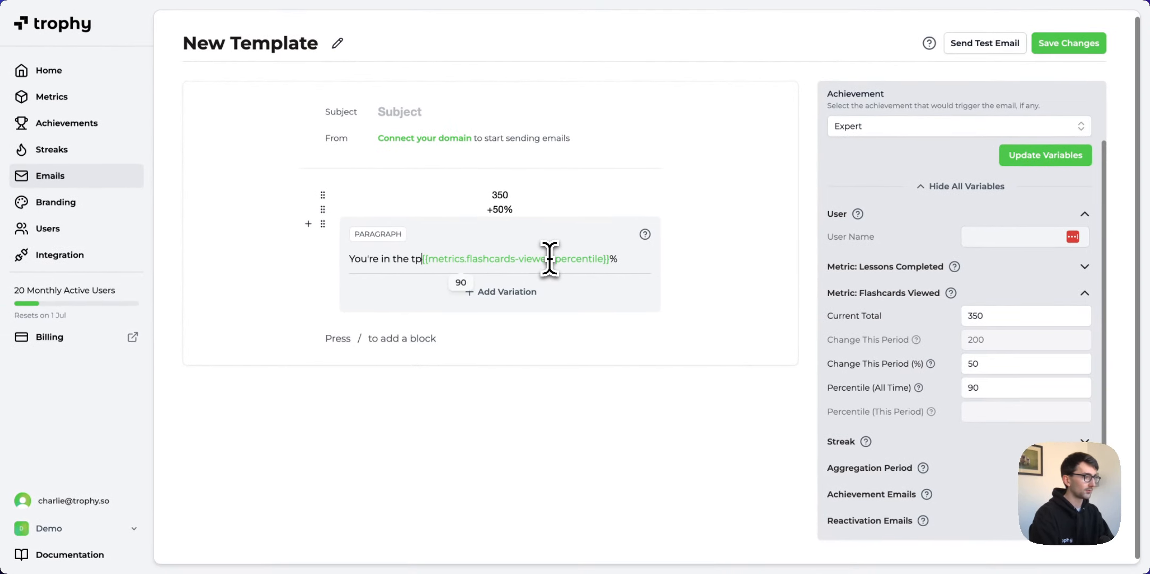
text(e top 90%)
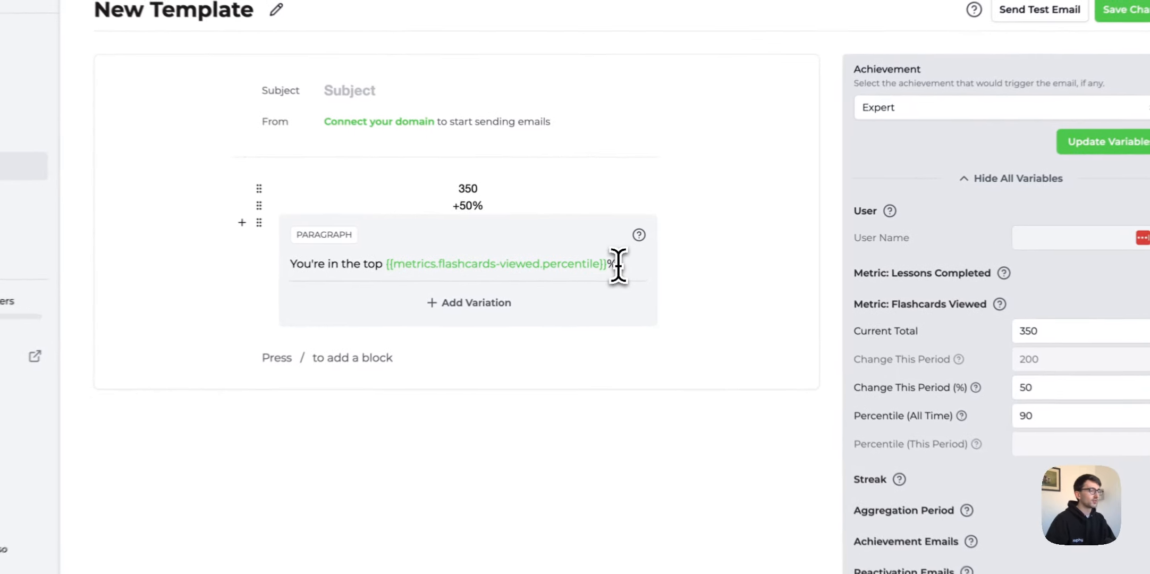
text( of users)
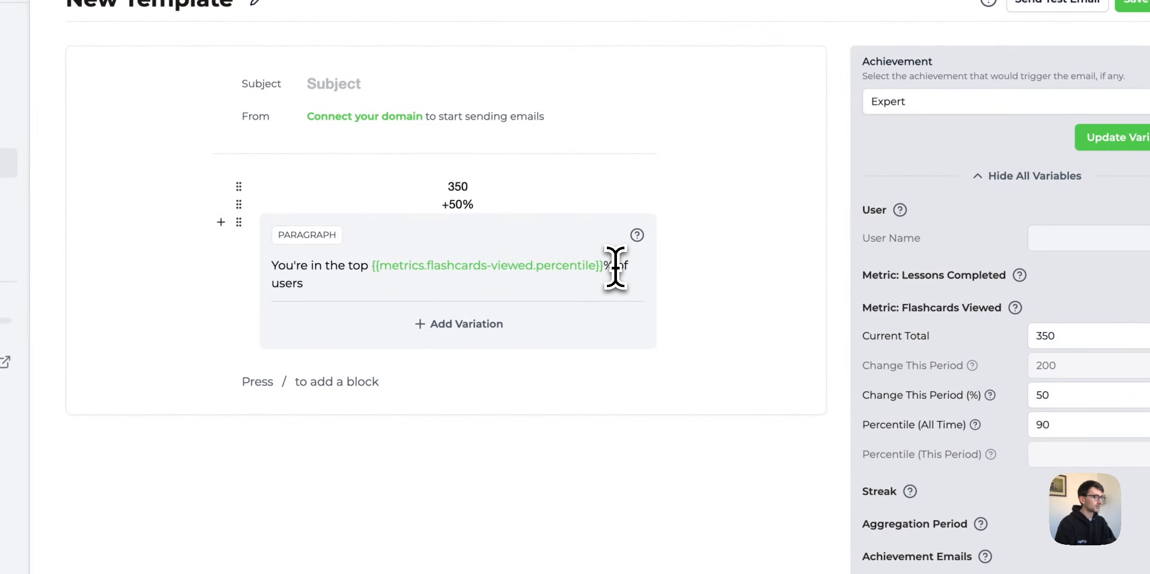
text(!)
key(Escape)
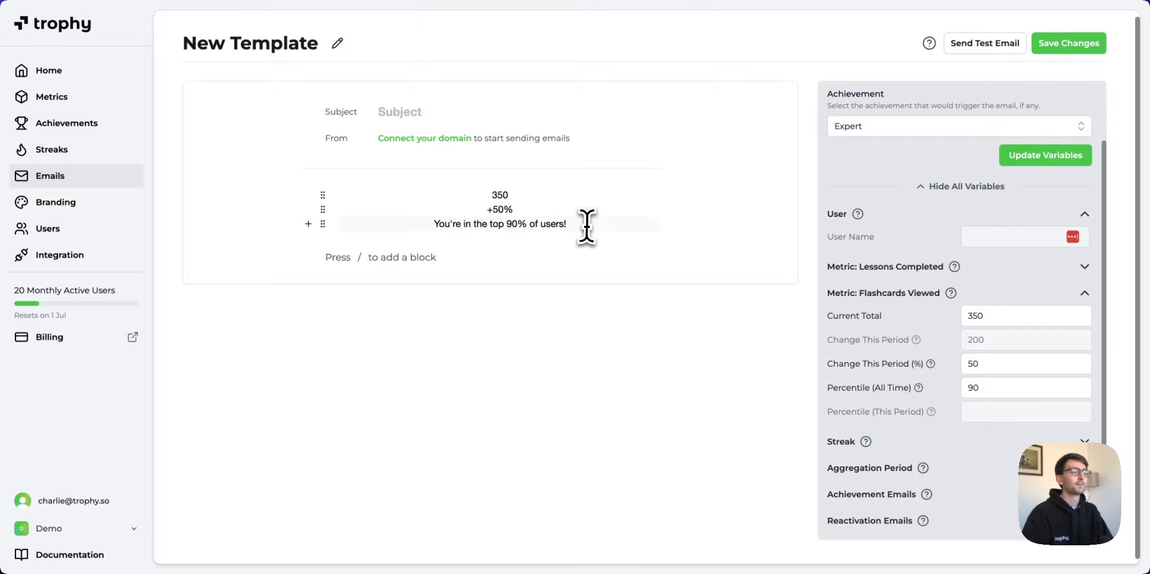
click(564, 223)
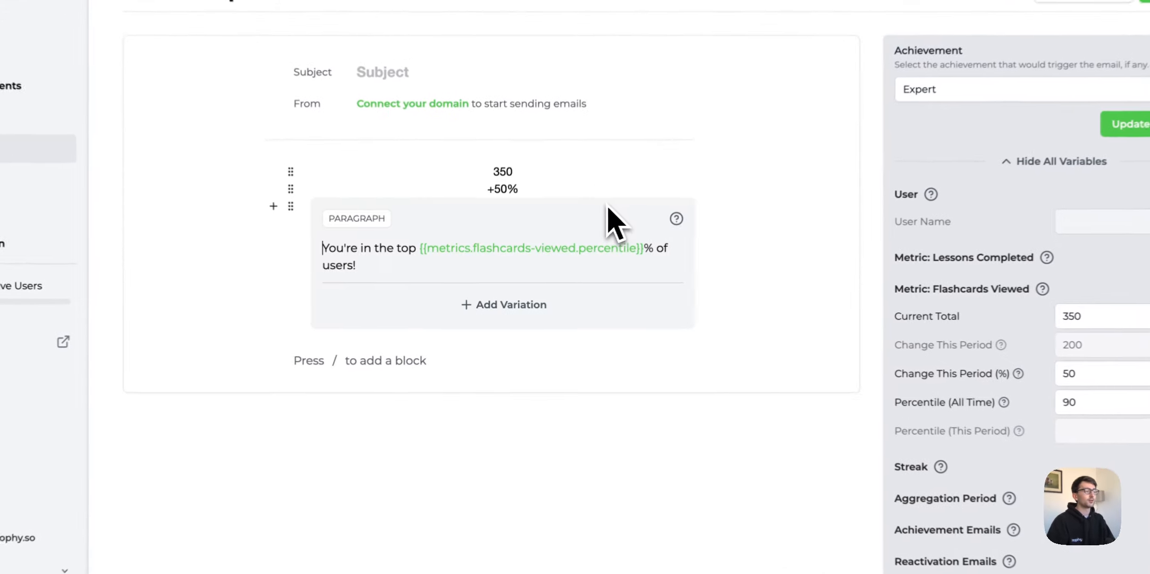
drag(340, 260, 542, 281)
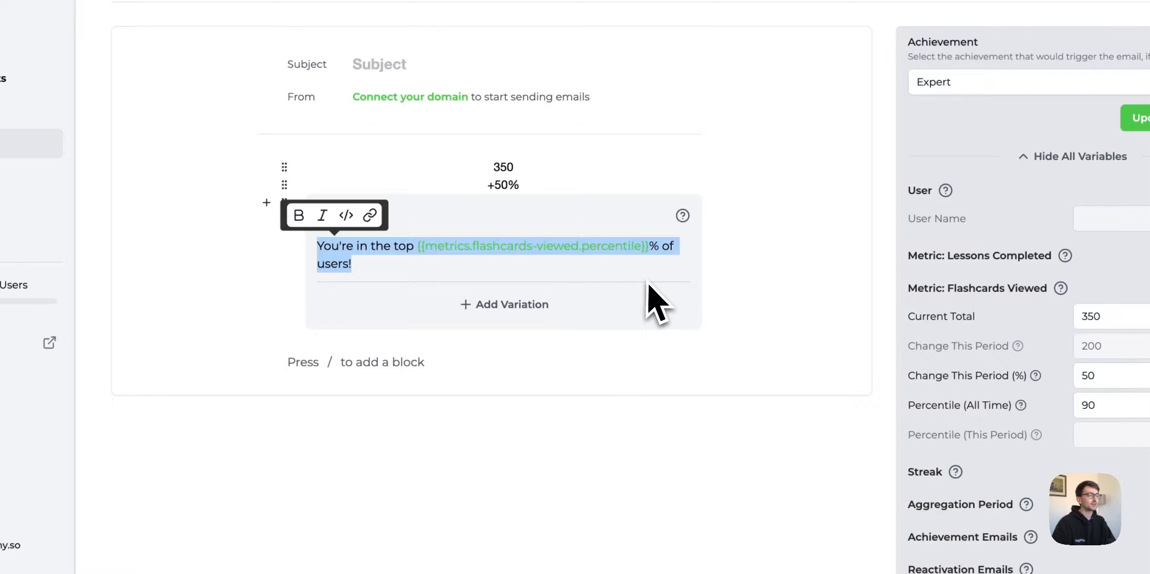
click(798, 274)
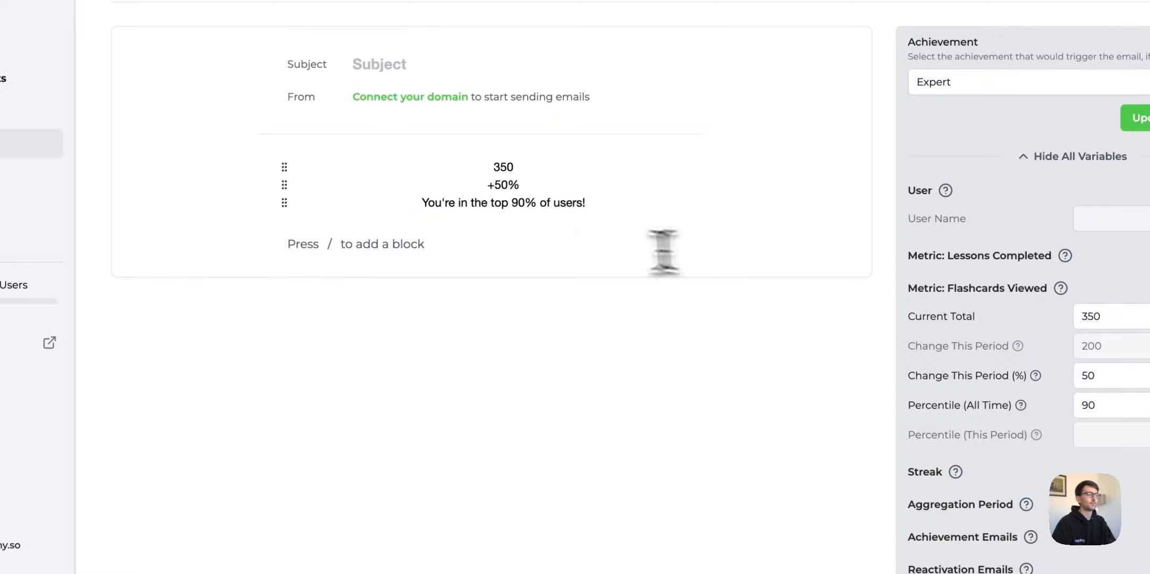
click(449, 248)
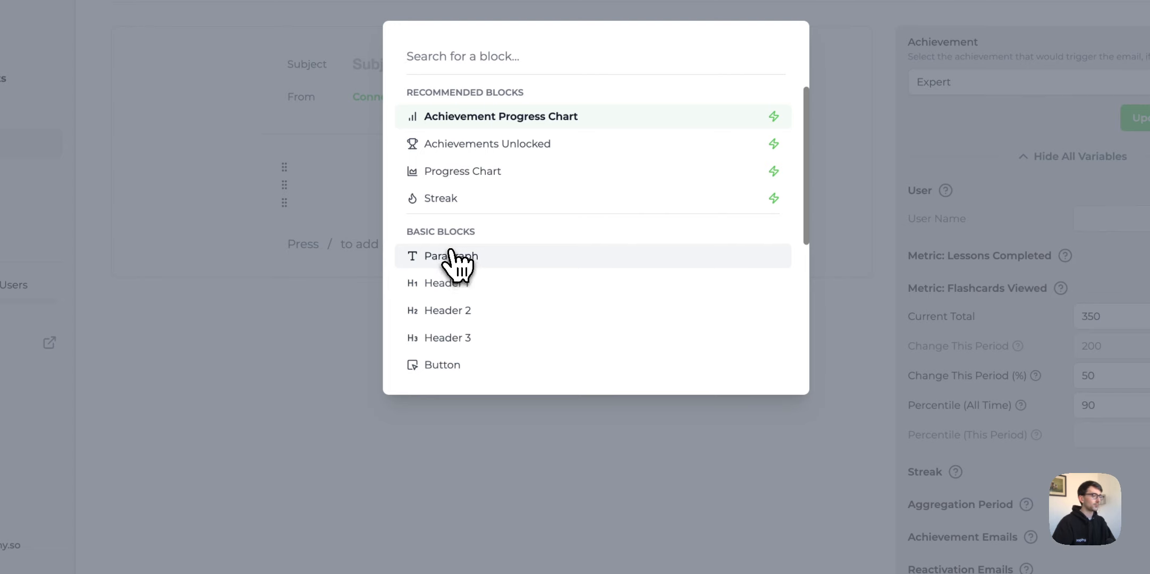
Add a fourth paragraph containing the Streak Length variable, previewing 0.
click(450, 254)
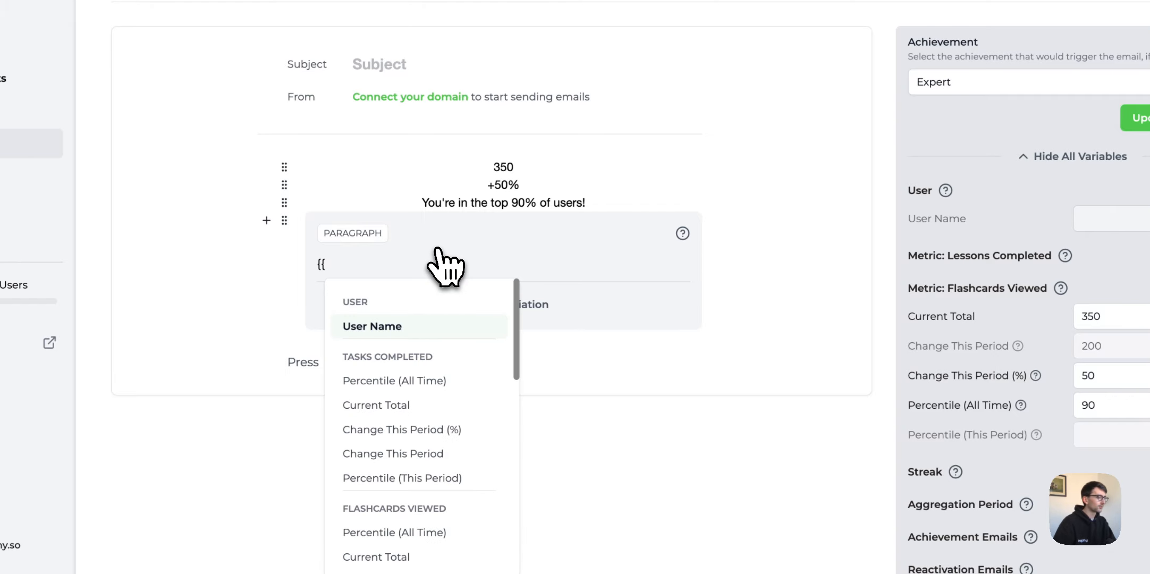
scroll(436, 372, down, 8)
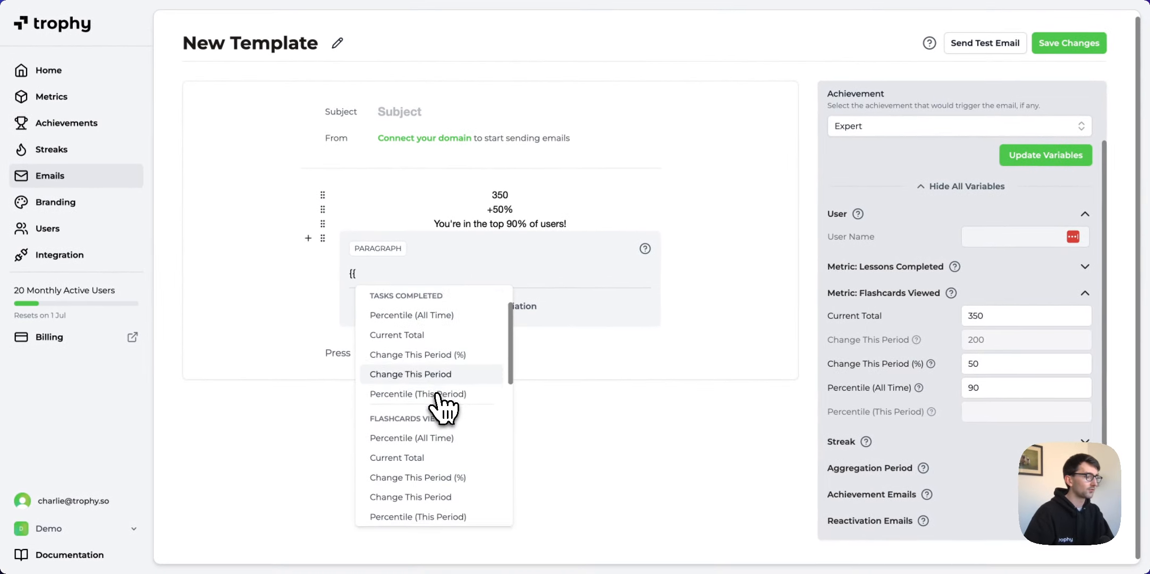
scroll(437, 394, down, 5)
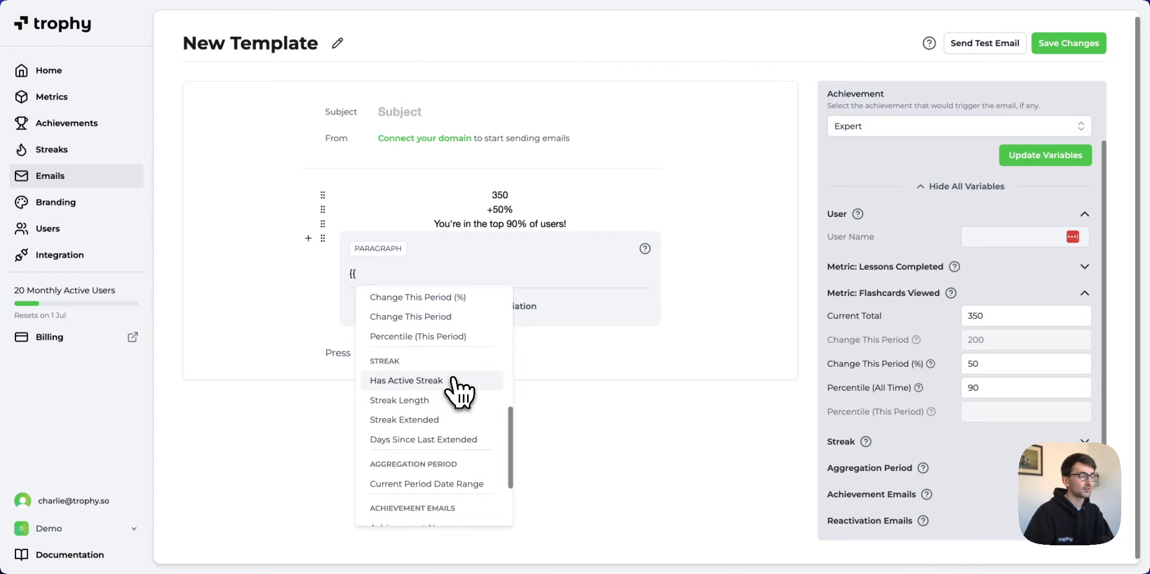
scroll(451, 378, down, 1)
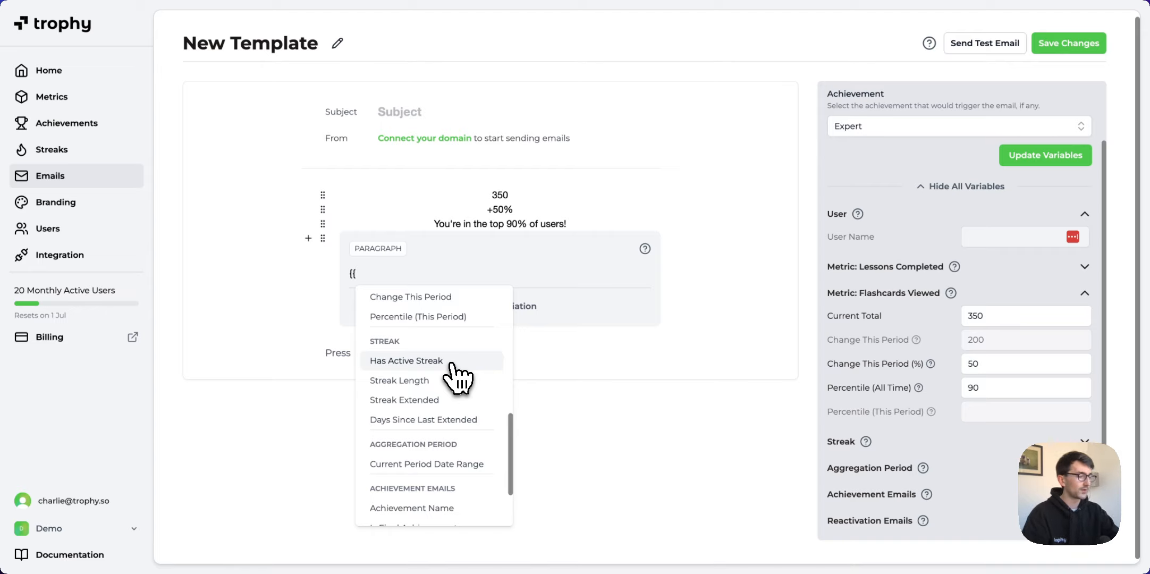
scroll(451, 372, up, 5)
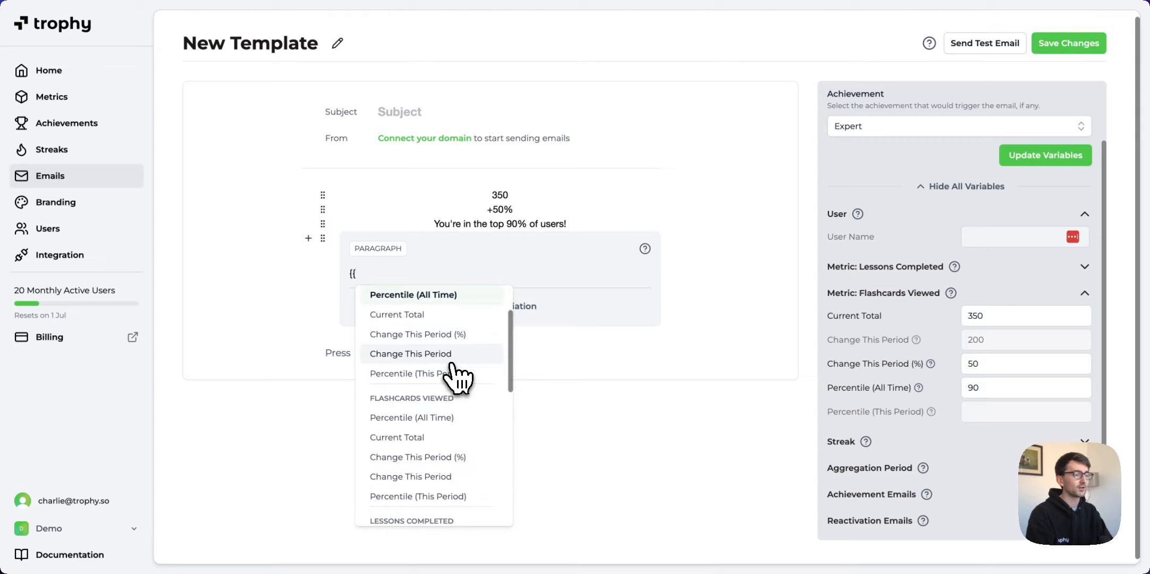
scroll(451, 372, down, 4)
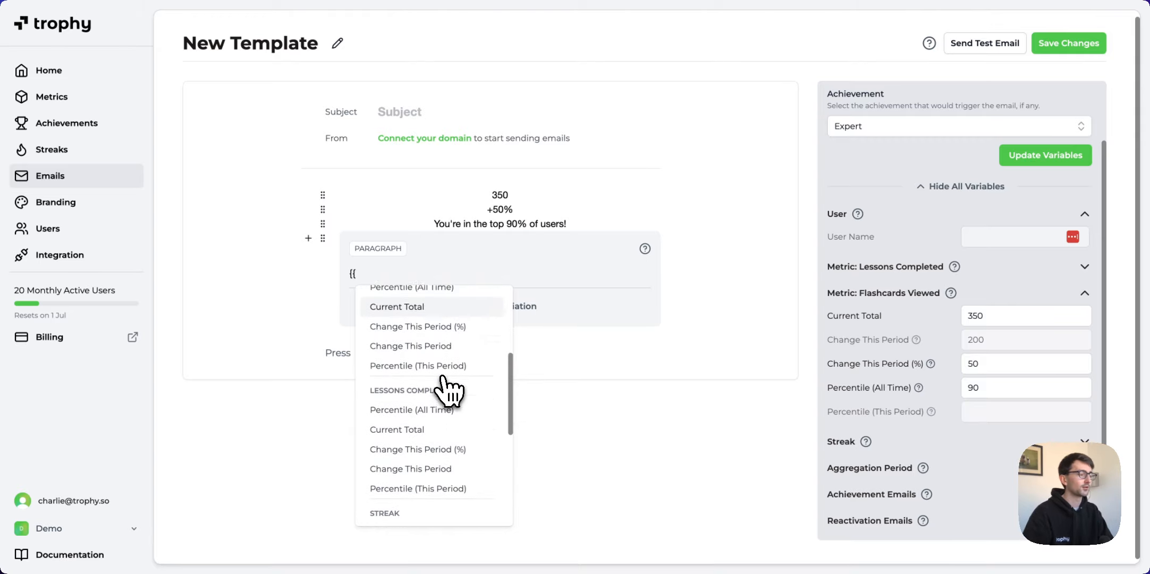
scroll(447, 393, down, 1)
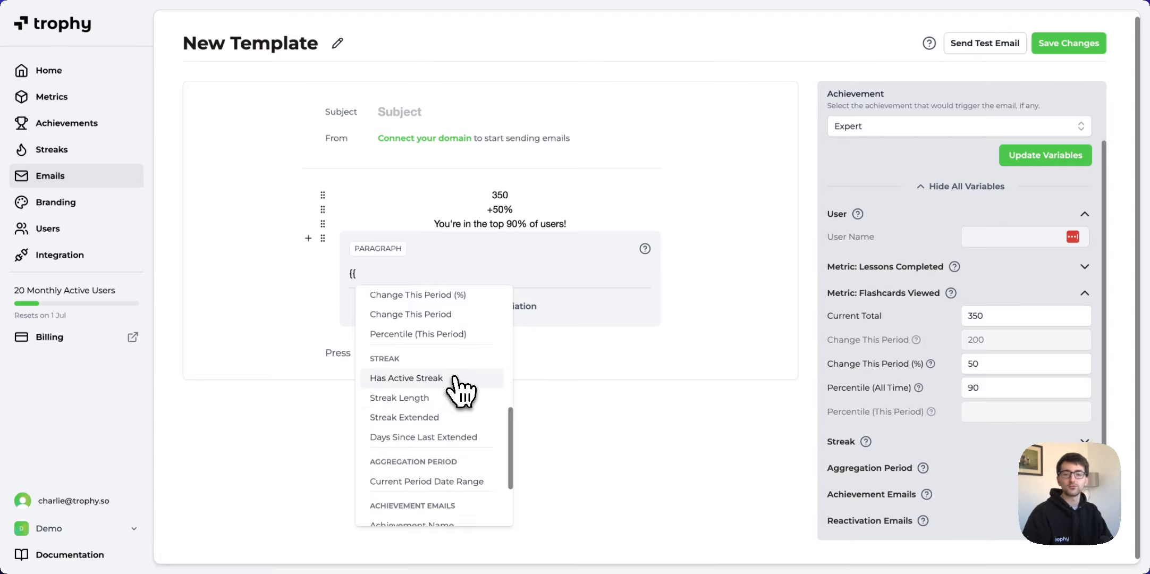
scroll(455, 378, up, 5)
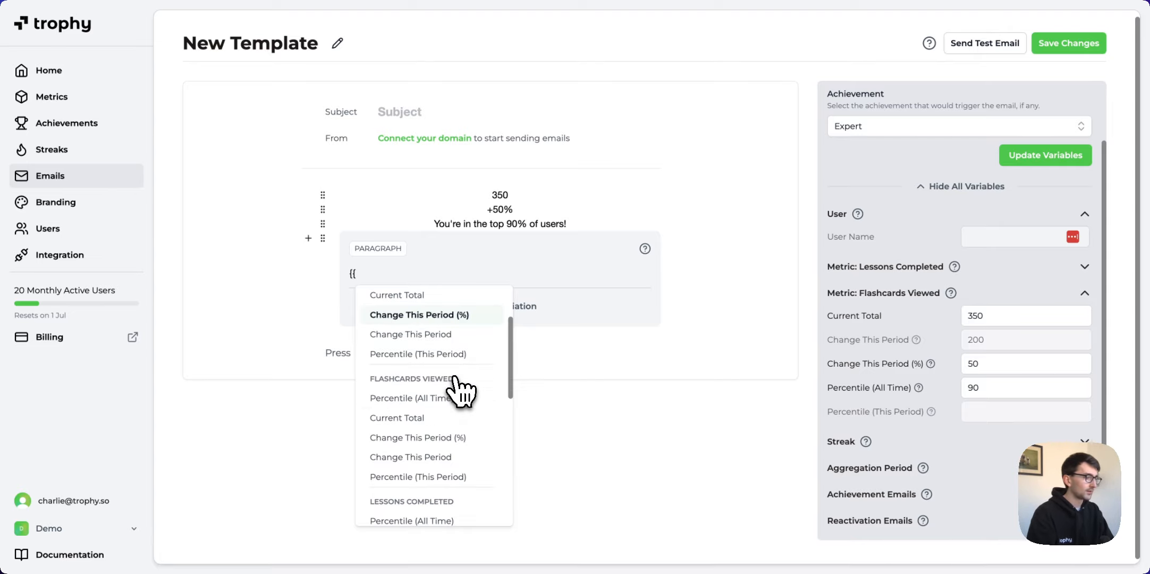
scroll(454, 378, down, 5)
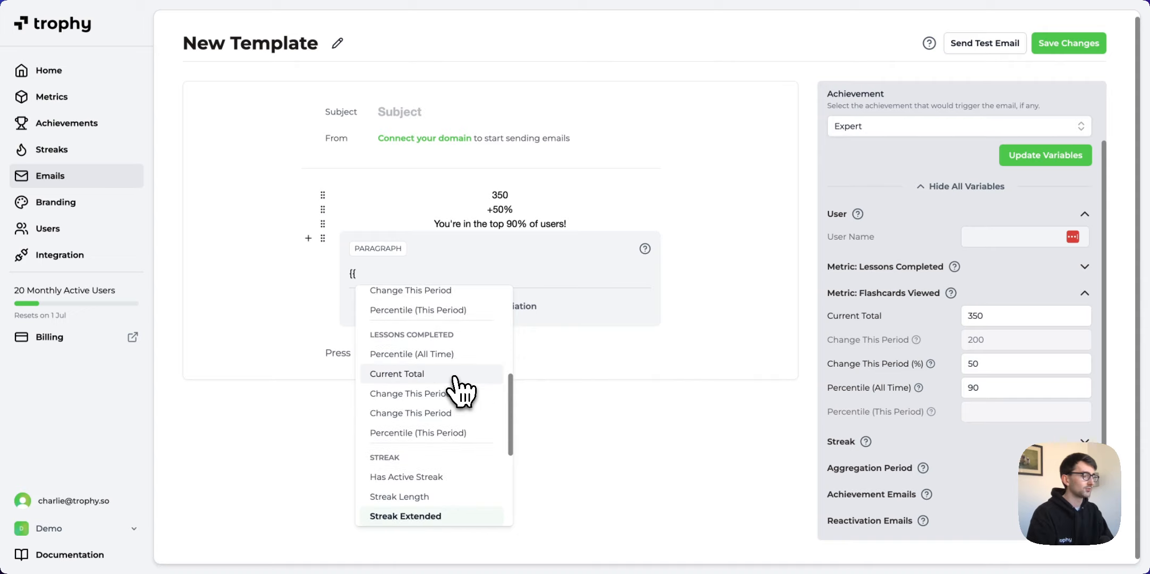
key(Up)
key(Up)
key(Up)
key(Up)
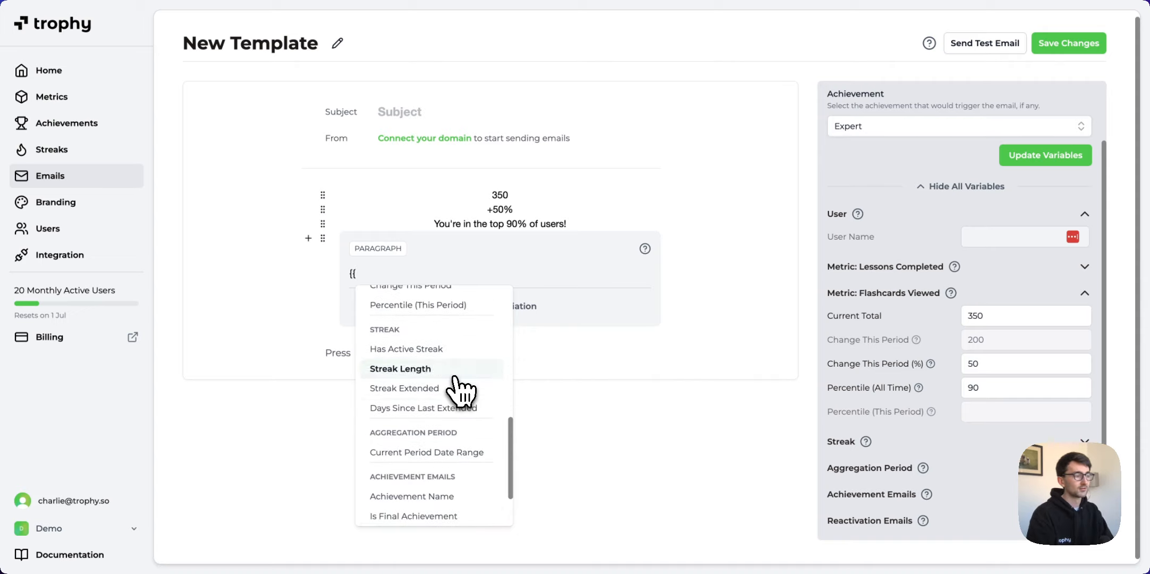
key(Down)
key(Up)
key(Up)
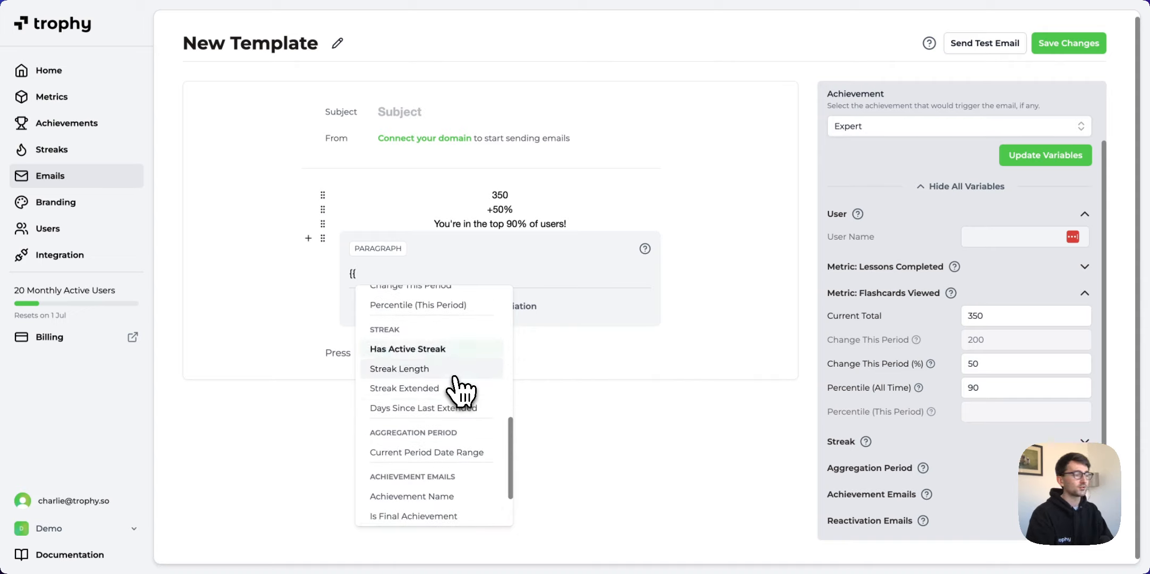
key(Down)
key(Down)
key(Up)
key(Up)
key(Up)
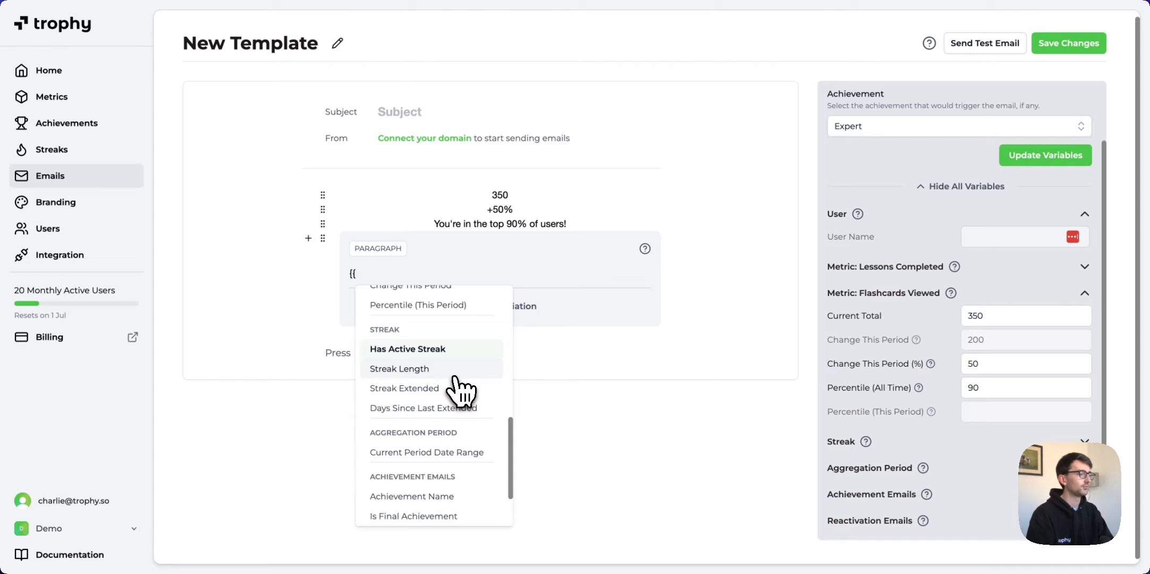
key(Return)
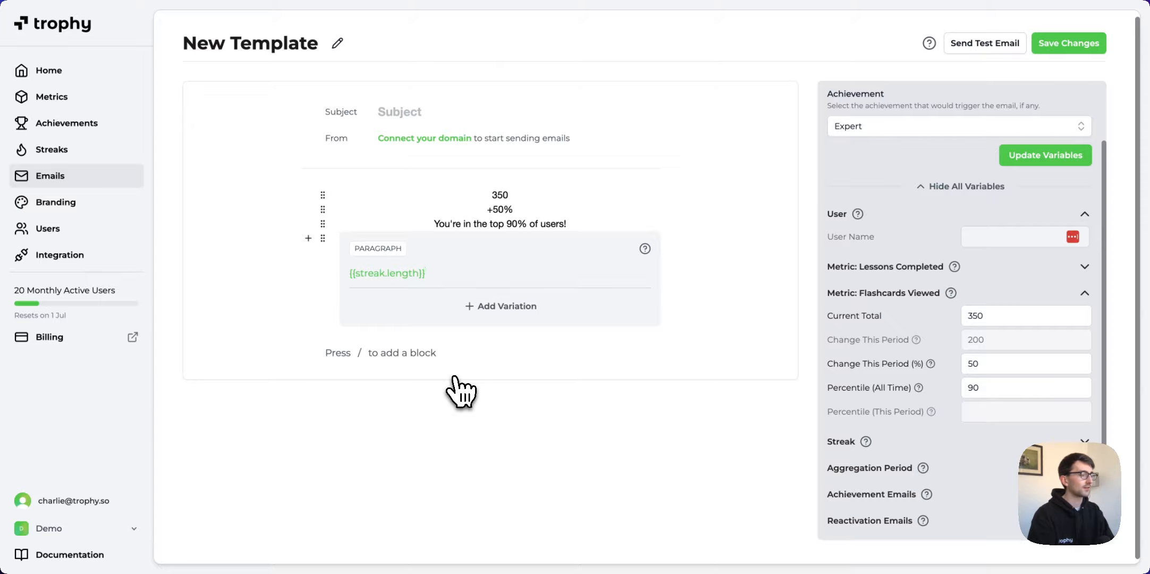
click(456, 378)
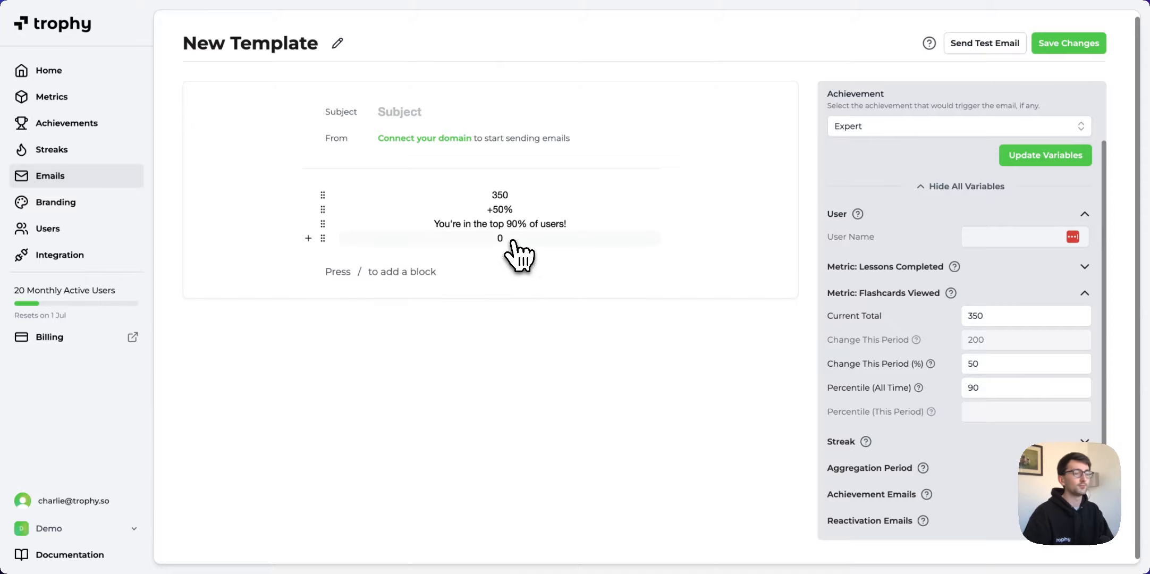
Set the Streak Length test value to 10 and make the line read 'You're on a 10 weekly streak'.
click(1008, 446)
scroll(1006, 431, down, 3)
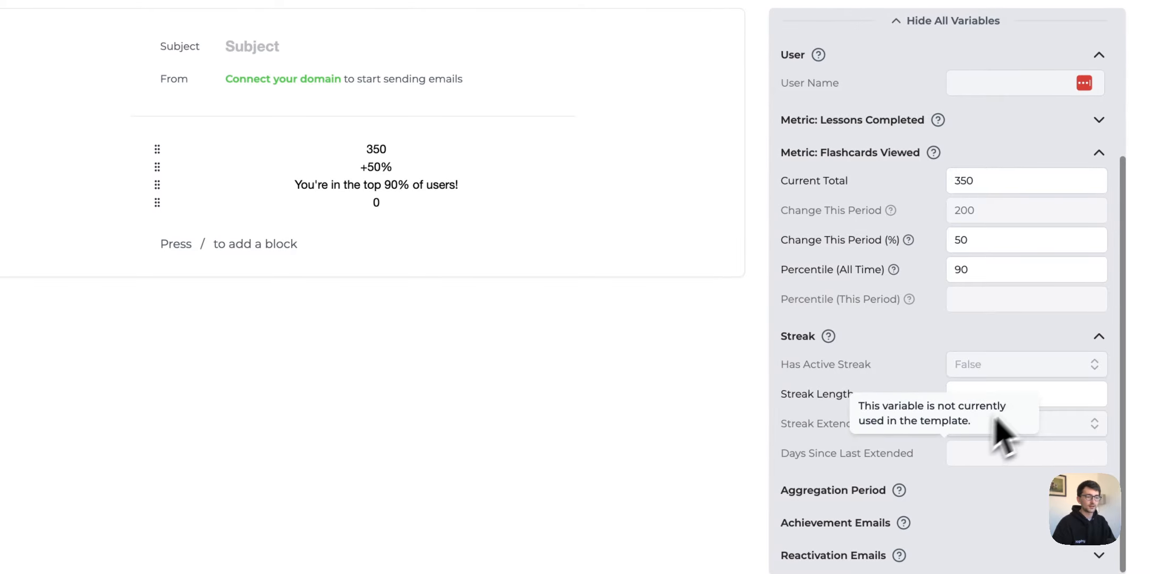
click(1034, 392)
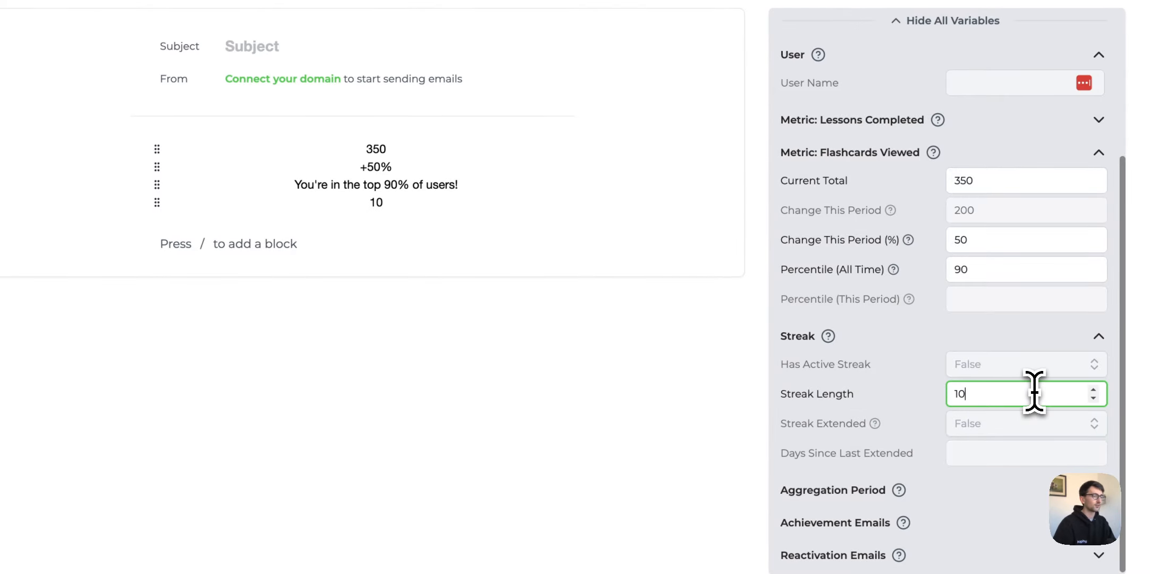
click(415, 203)
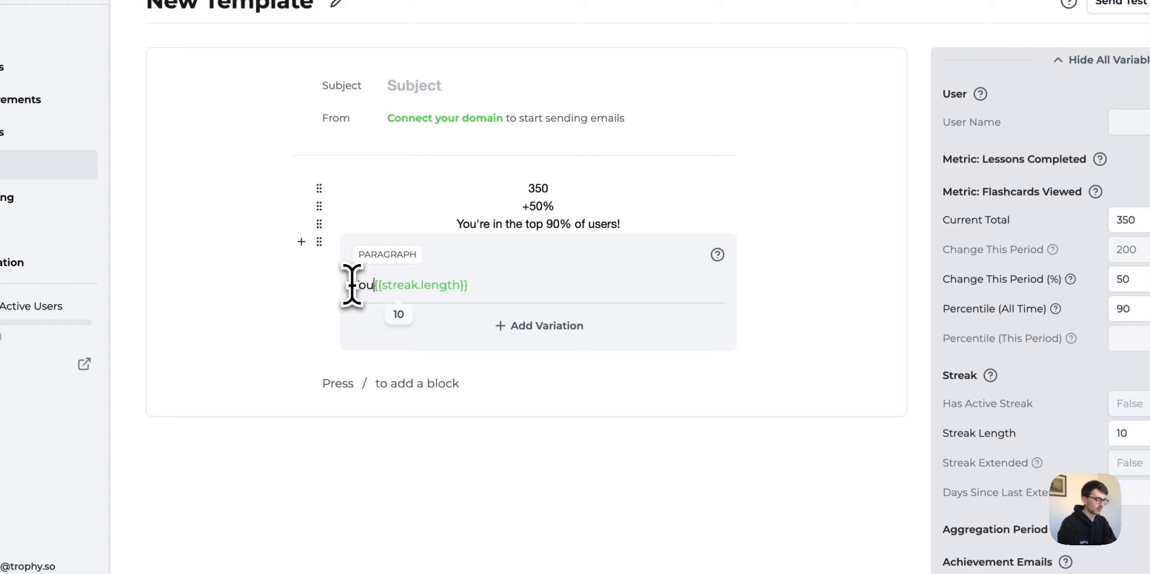
text(You're on a)
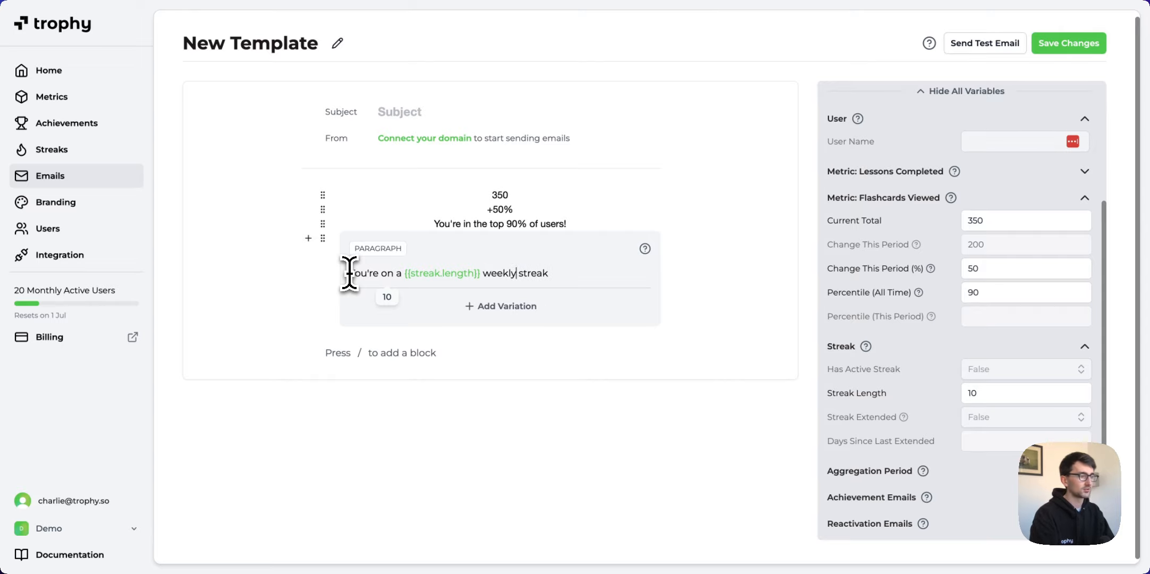
key(Escape)
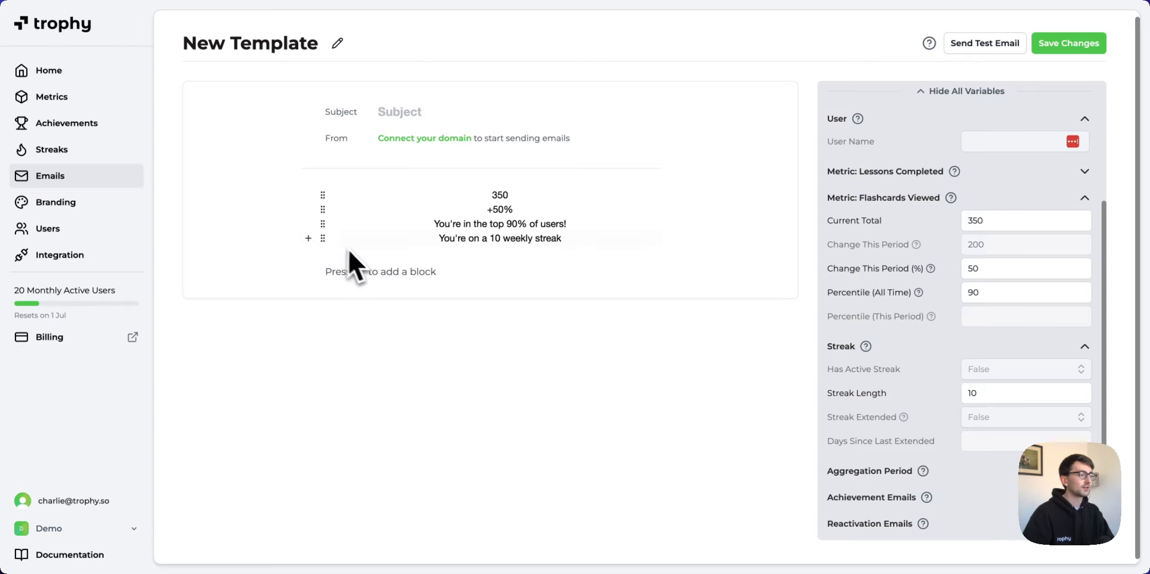
Insert a Conditional block below the email lines.
click(373, 275)
key(slash)
text(cond)
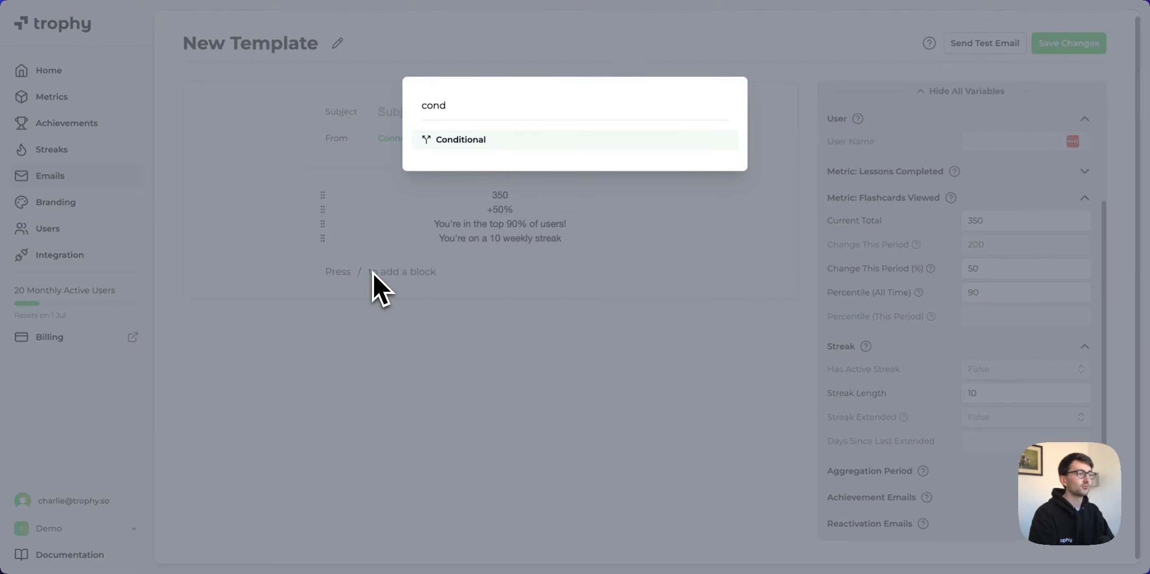
key(Return)
scroll(531, 290, down, 2)
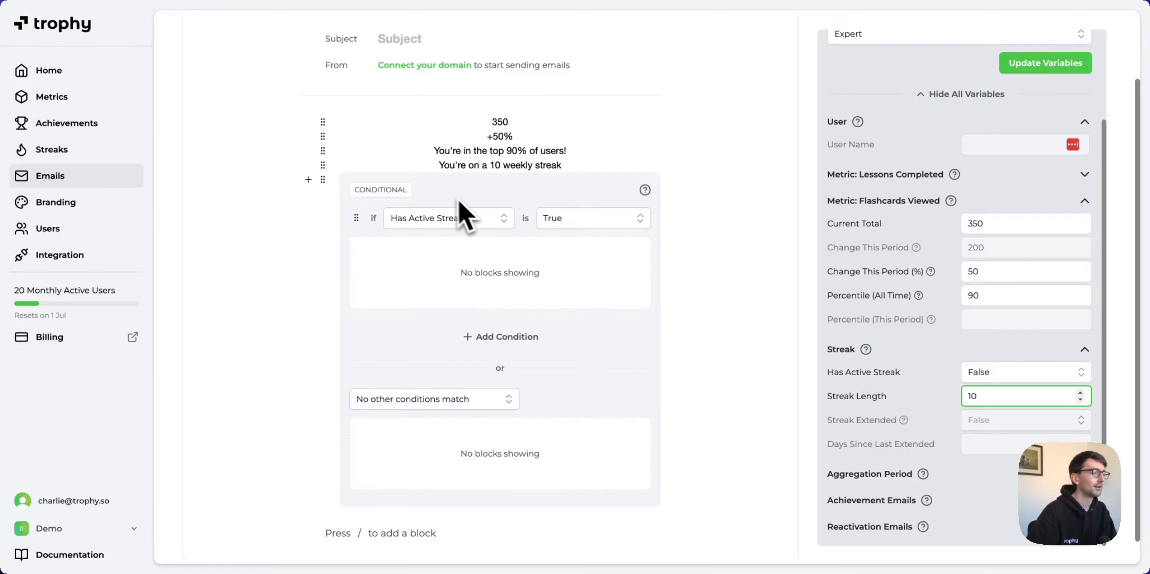
Set the condition to Has Active Streak is True and open the true branch.
click(479, 222)
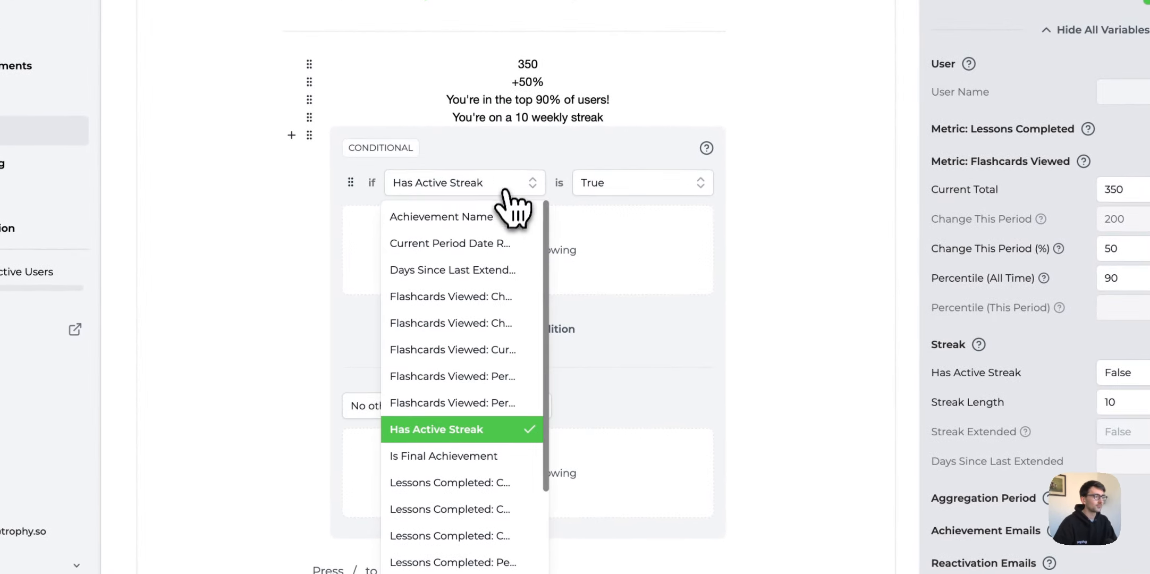
scroll(508, 330, down, 3)
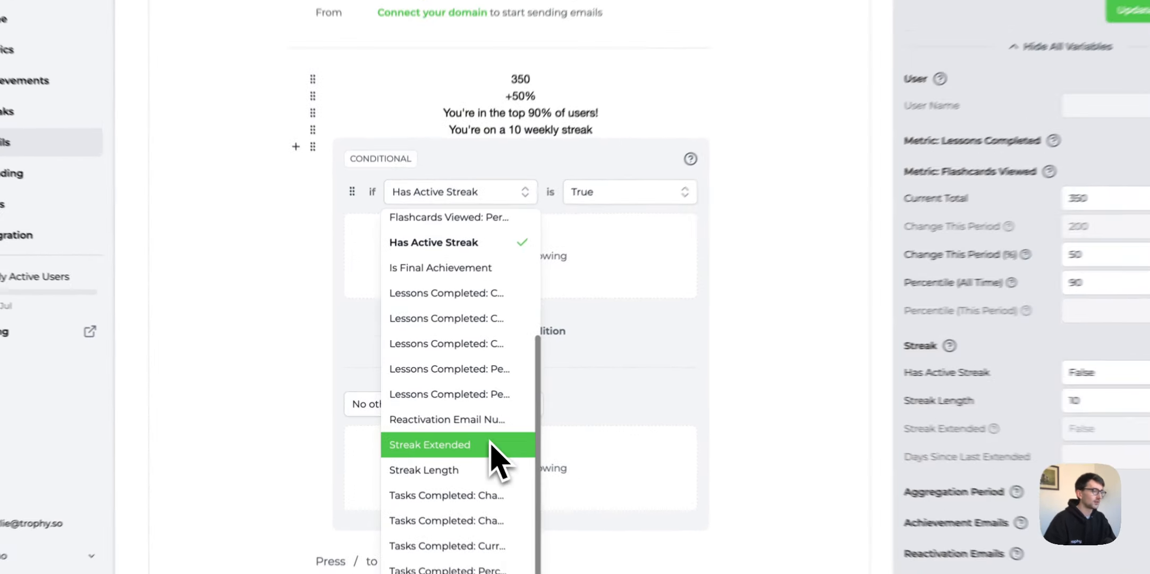
scroll(478, 441, up, 5)
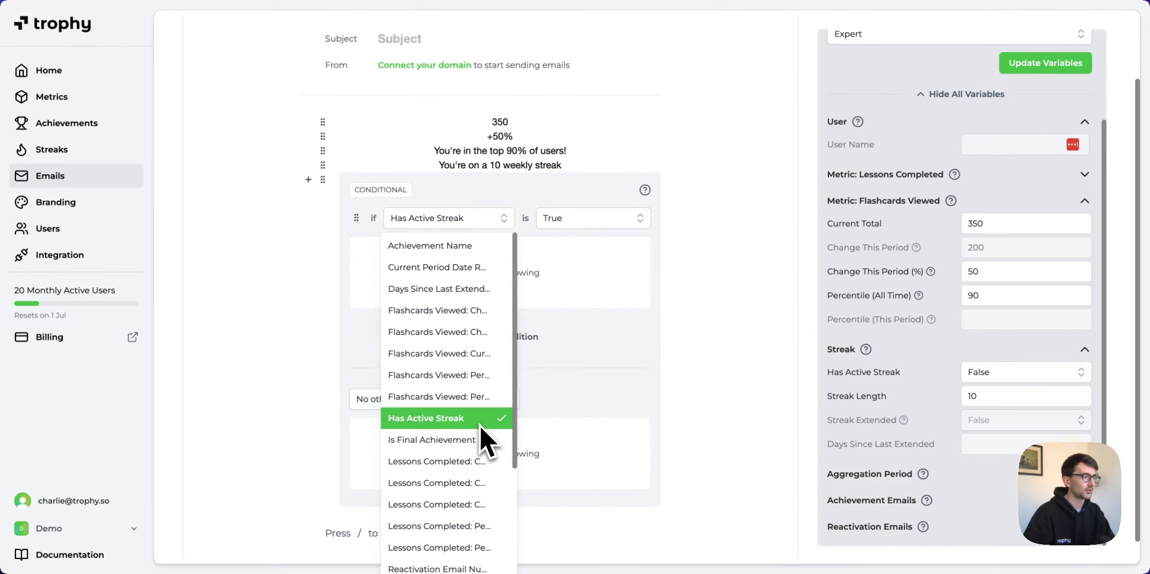
click(480, 420)
click(558, 221)
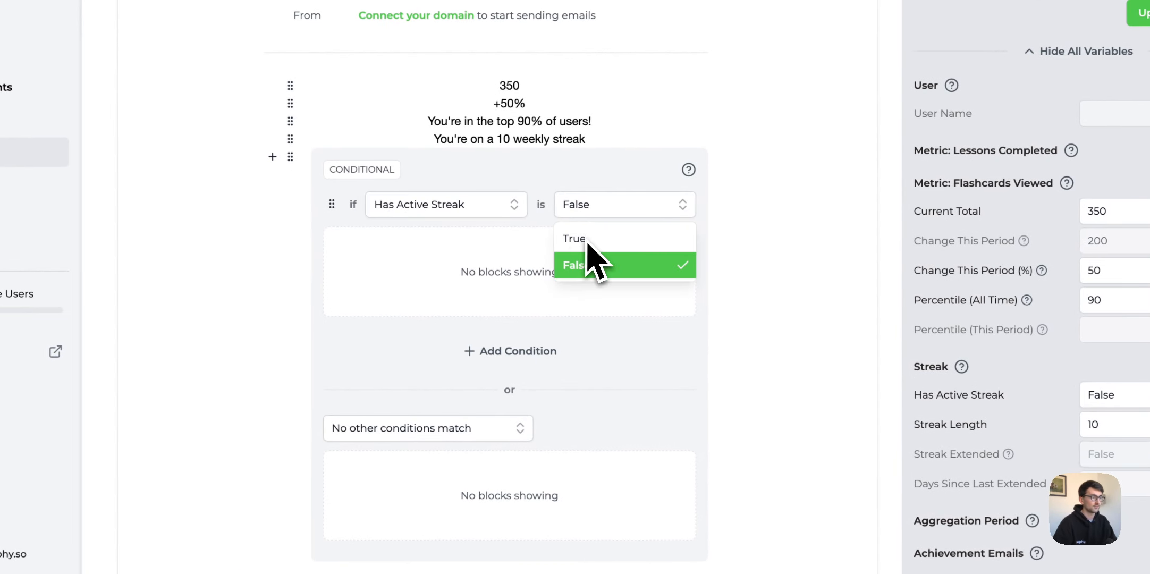
click(579, 239)
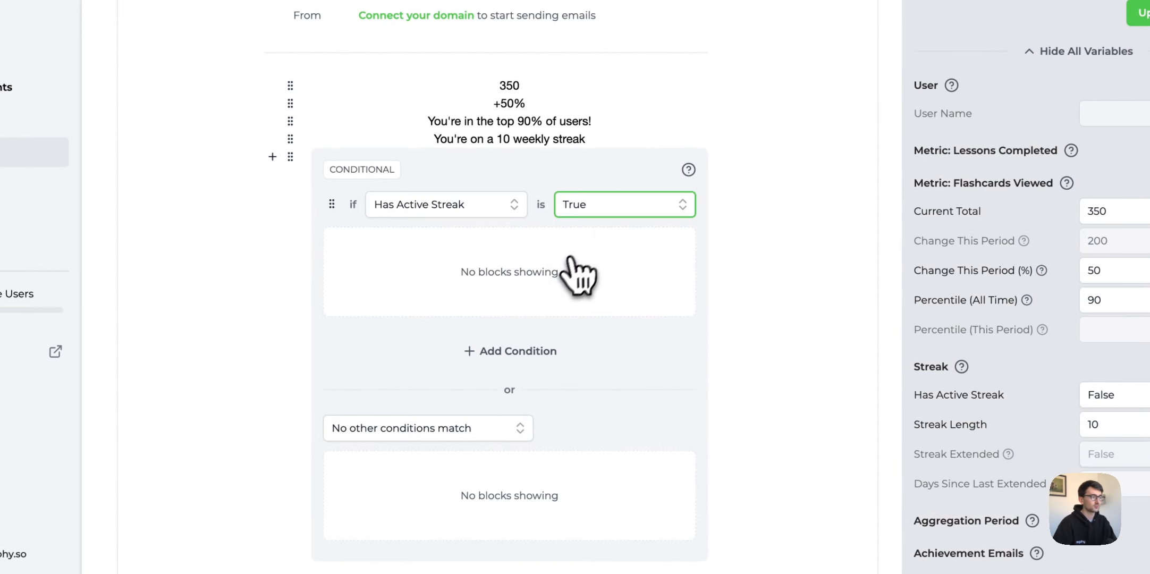
click(561, 282)
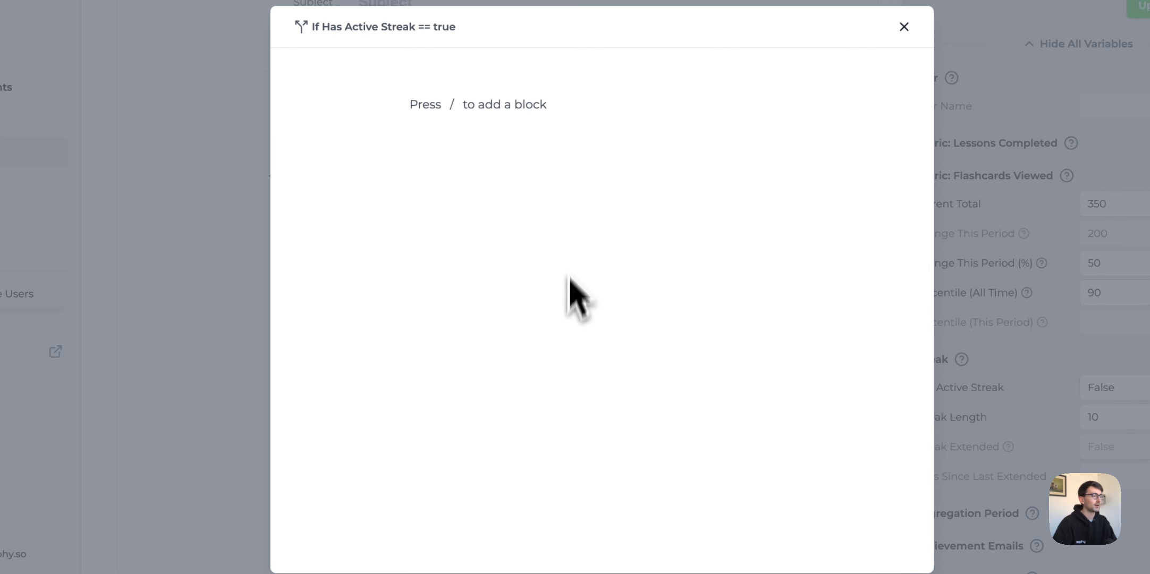
Fill the true branch with 'Congrats! You're on a {{streak.length}} day streak!'.
click(553, 110)
click(523, 271)
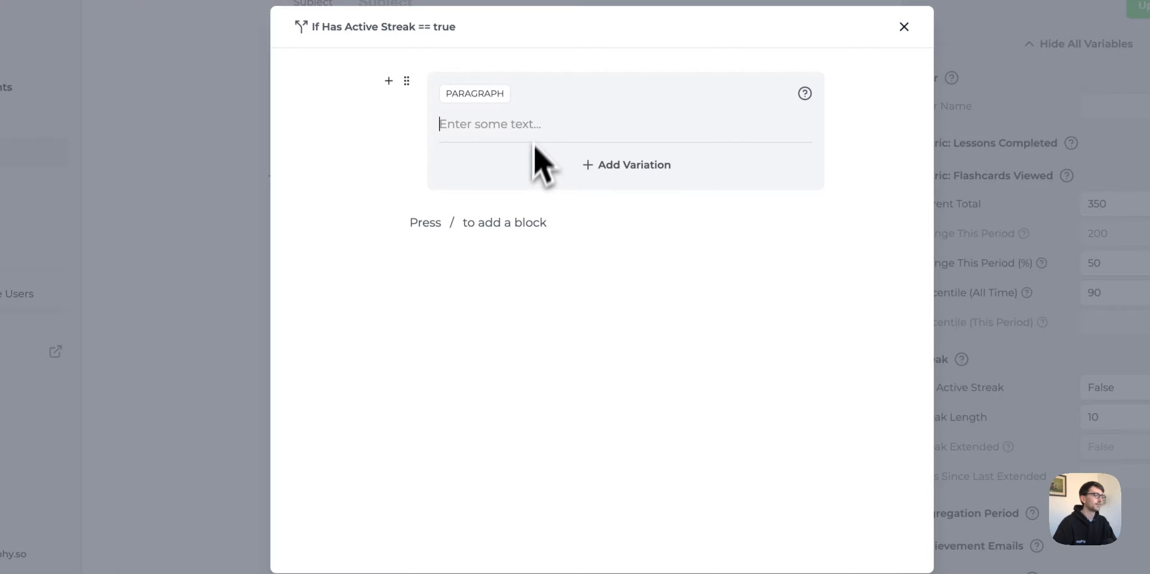
text(You're on a {{st)
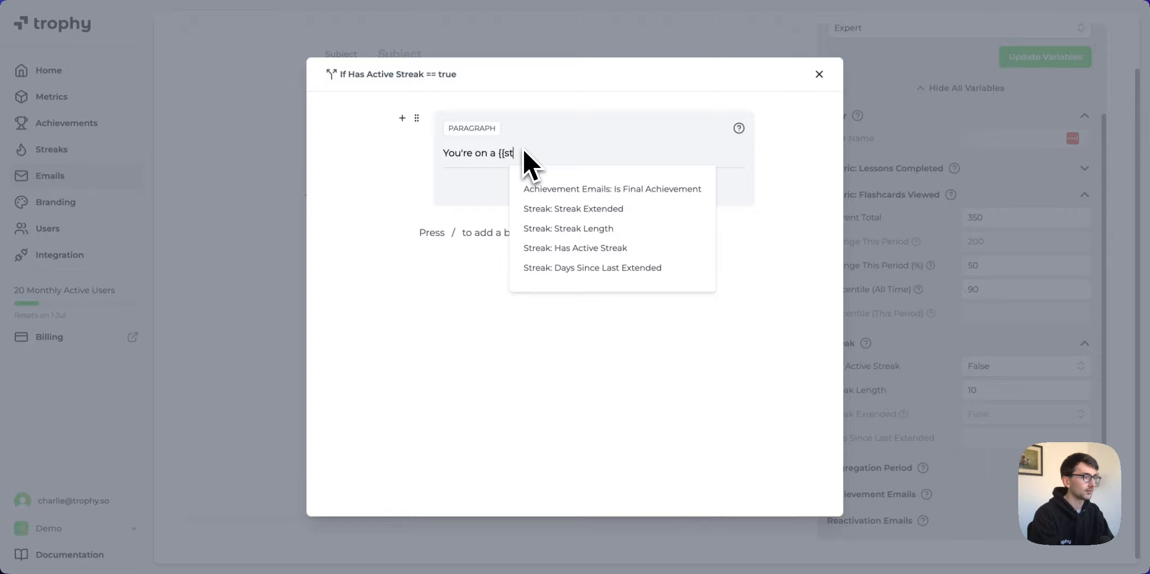
text(reak)
key(Down)
key(Down)
key(Down)
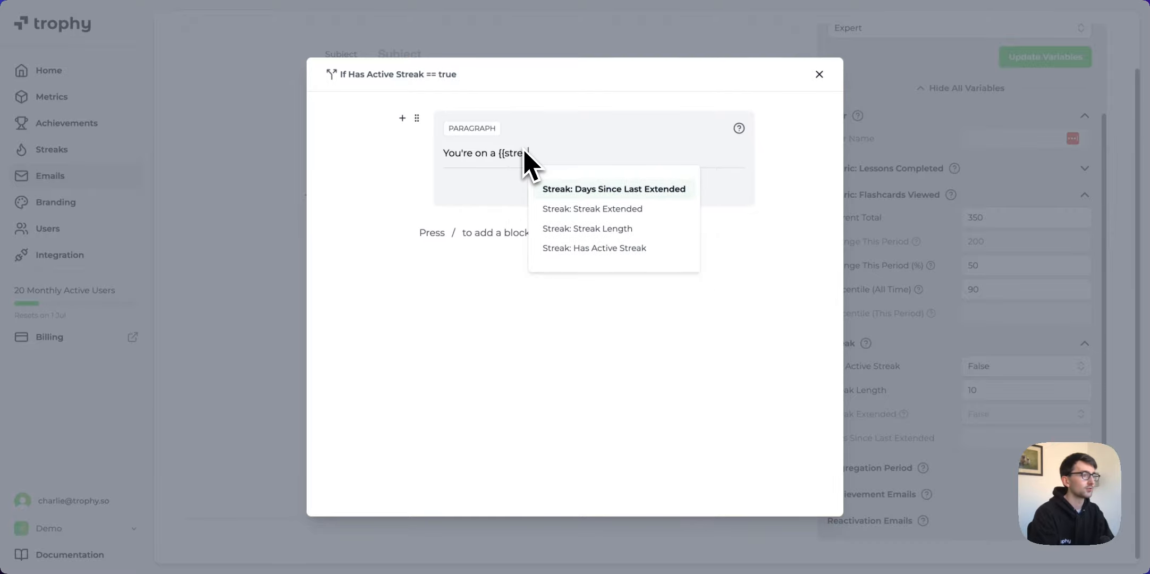
key(Return)
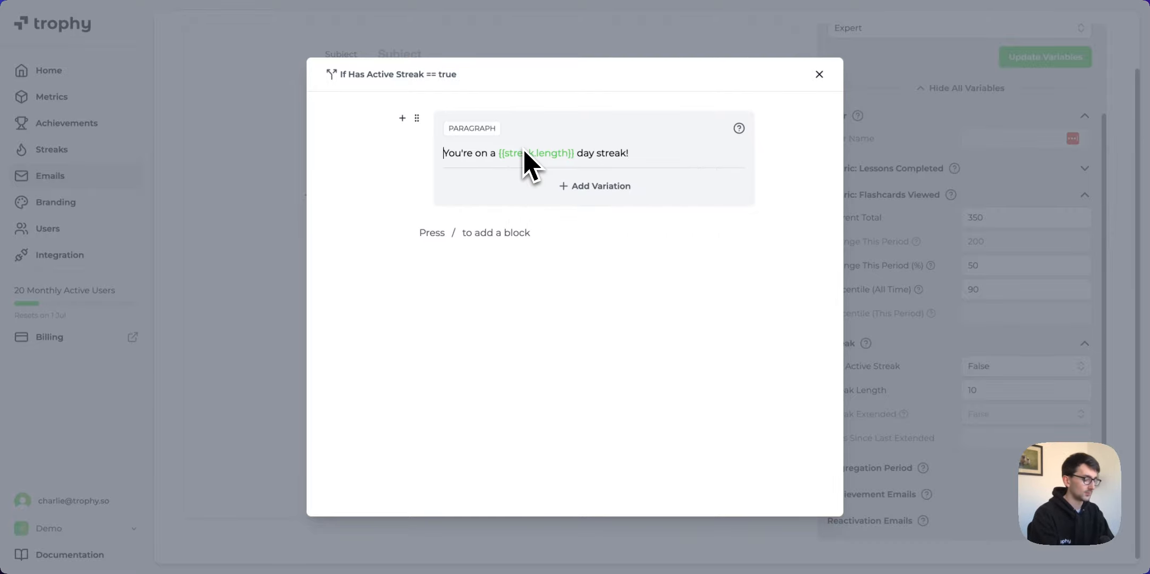
text(Congrats!)
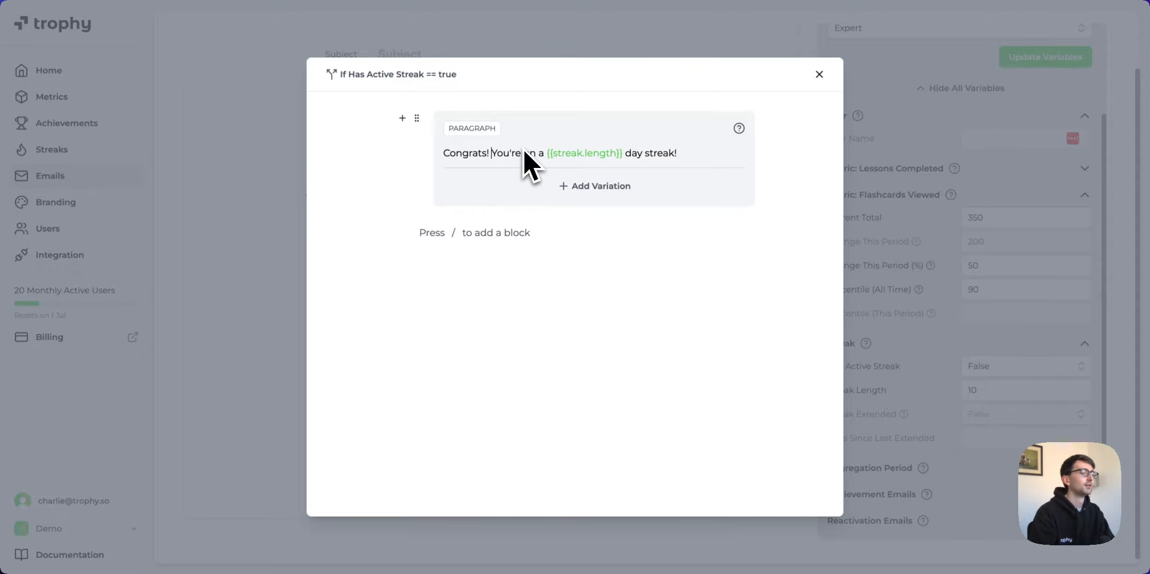
click(357, 177)
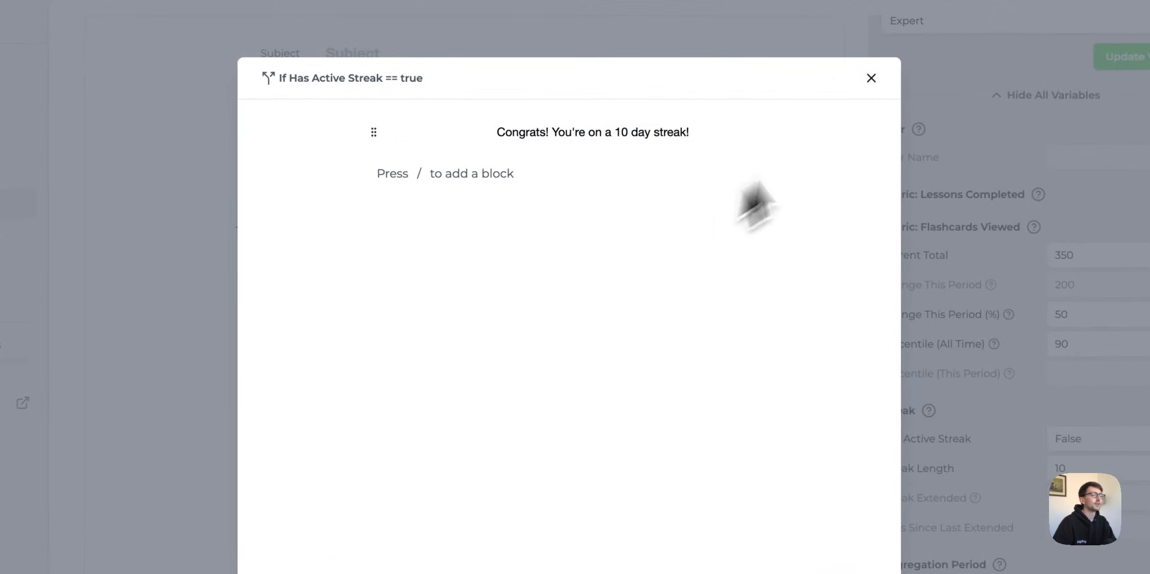
click(871, 78)
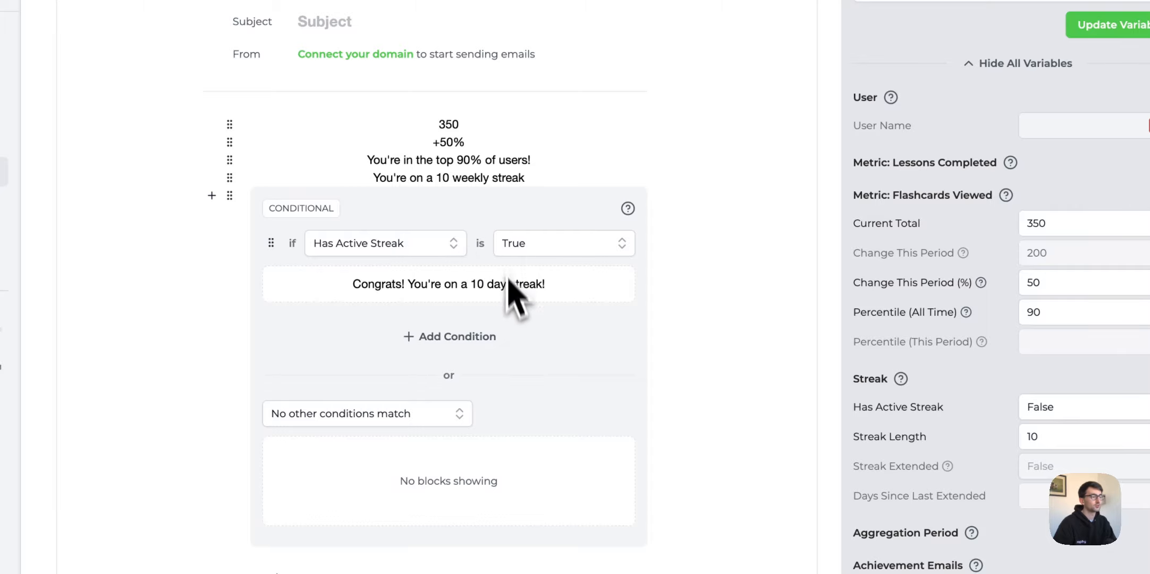
Give the fallback branch 'Keep going to start a streak!' and preview Has Active Streak as True.
click(547, 471)
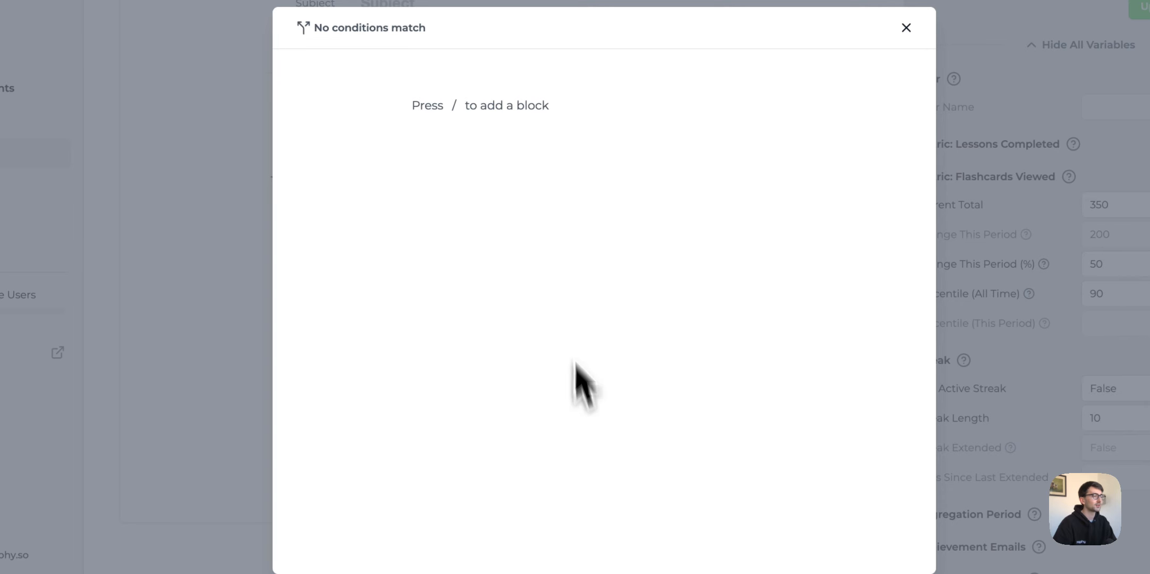
key(slash)
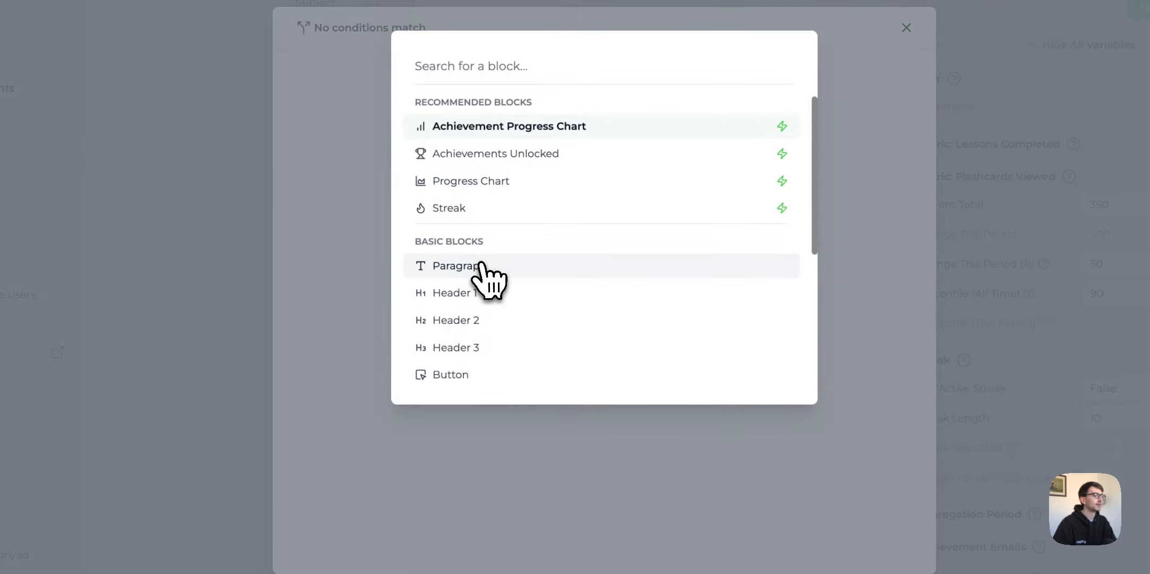
click(485, 268)
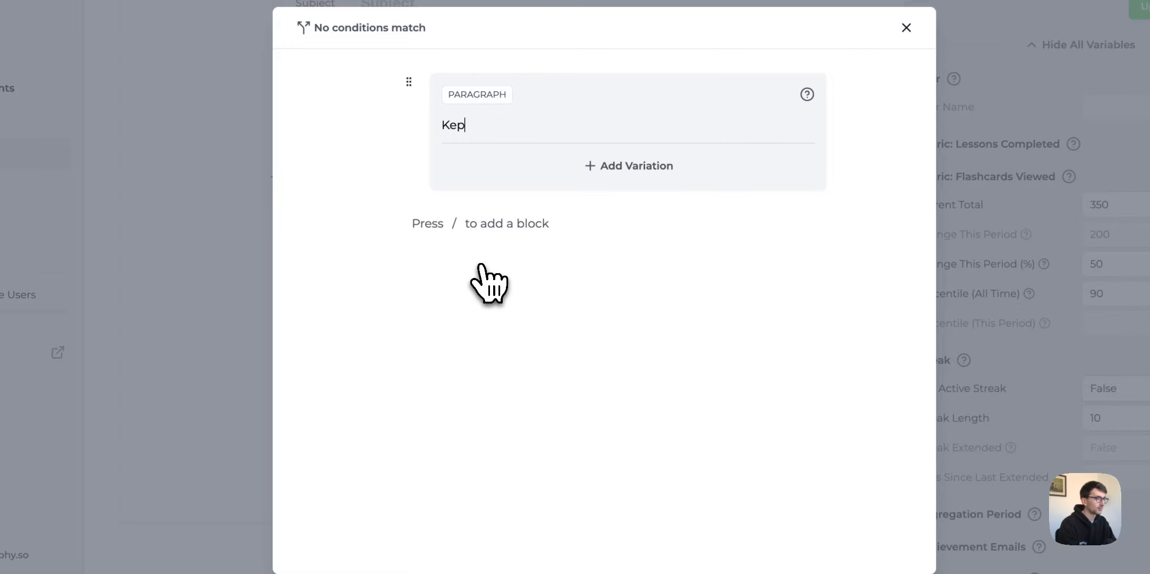
text(p going to start a streak!)
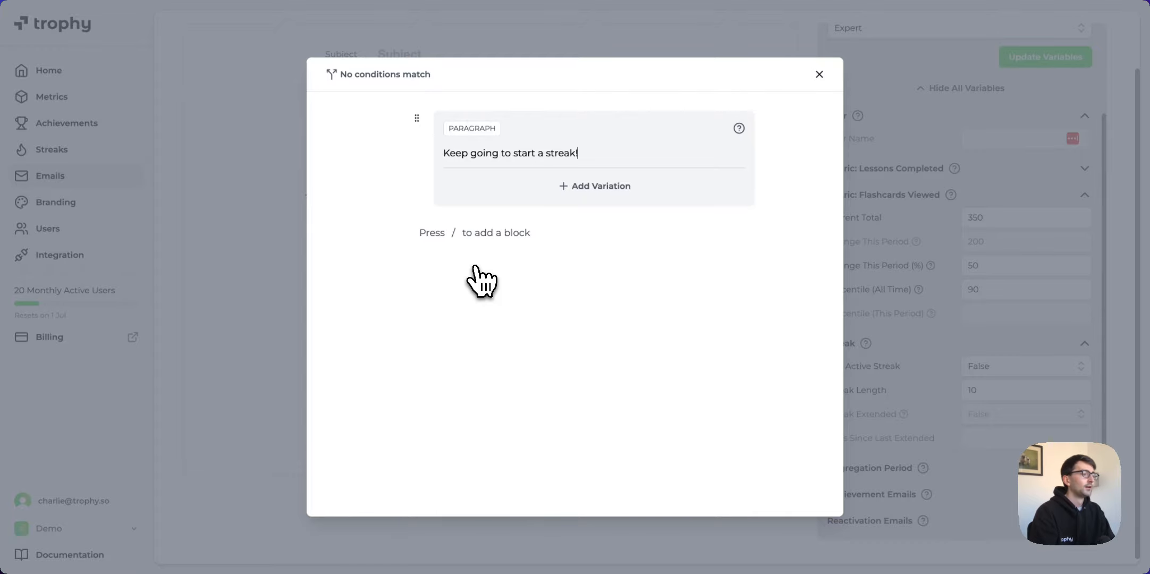
click(475, 267)
click(819, 74)
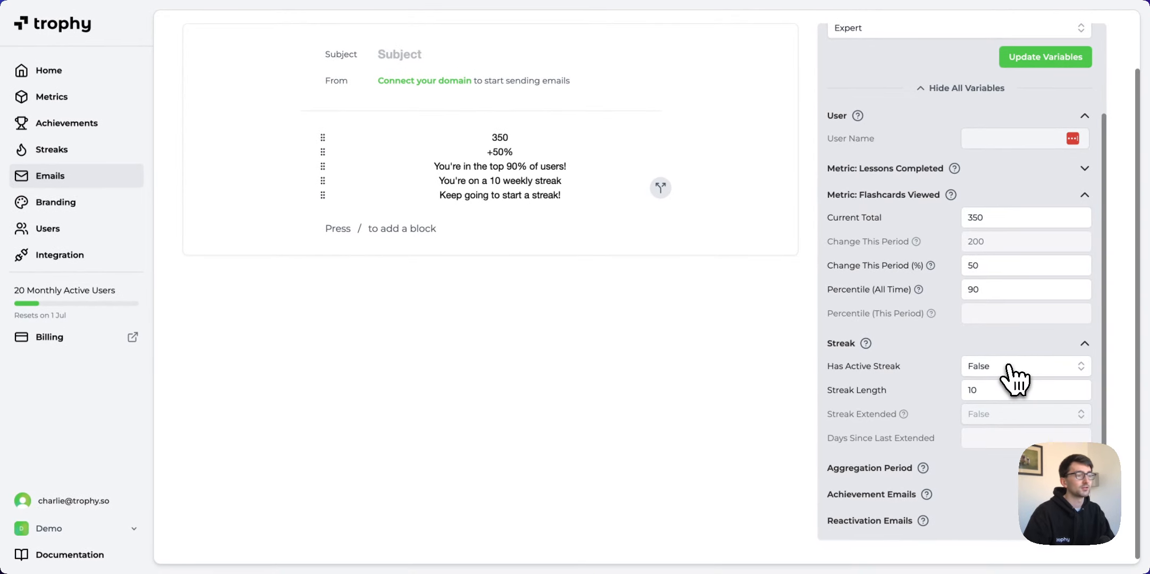
click(1015, 367)
click(1013, 390)
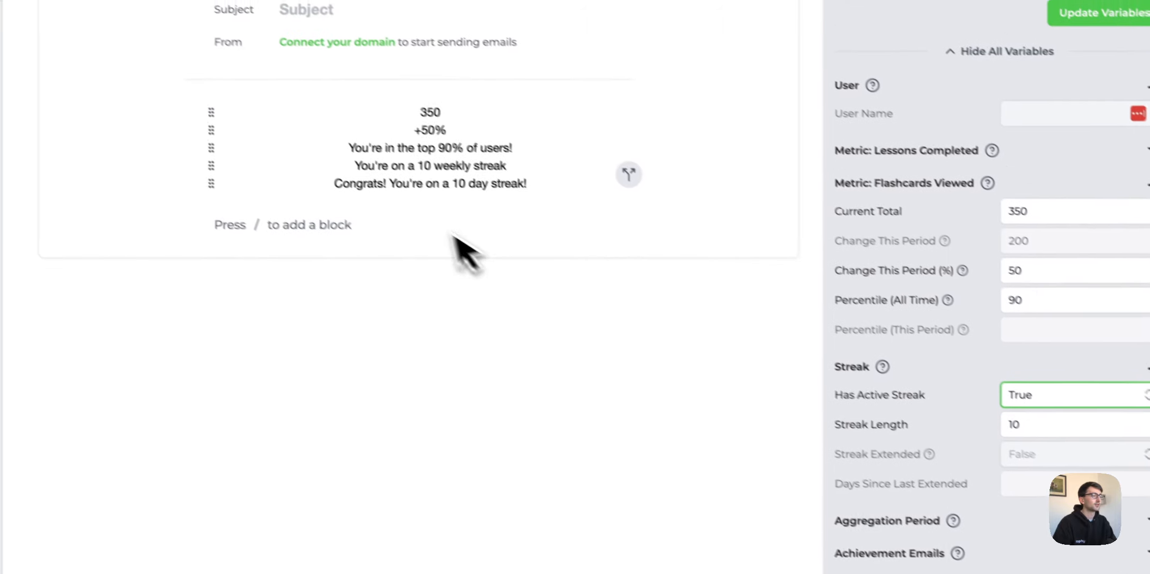